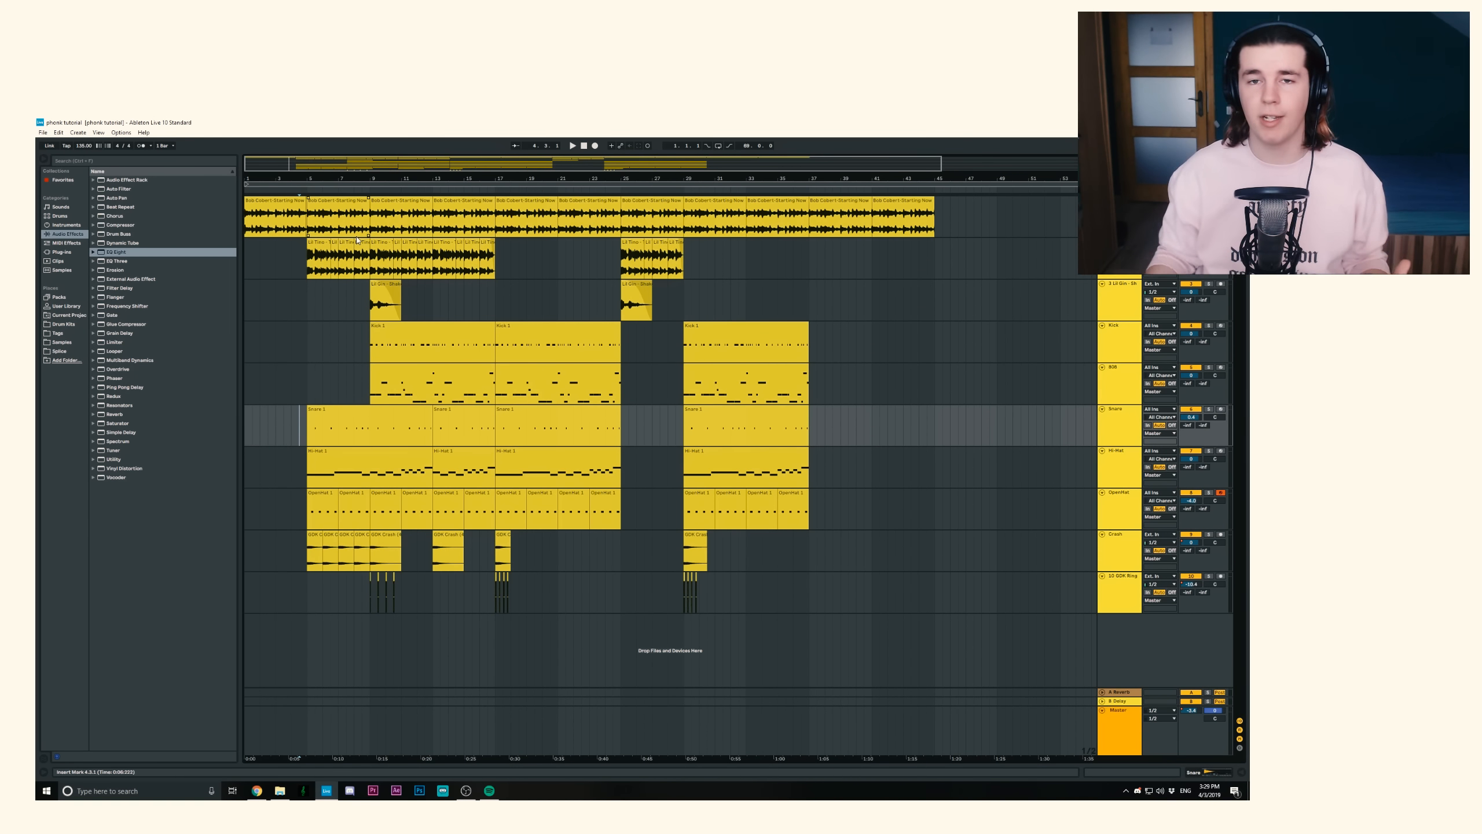
Step: Solo the second sample track and play it from bar 5
{"action": "scroll", "coordinate": [356, 240], "scroll_direction": "up", "scroll_amount": 2}
{"action": "left_click", "coordinate": [282, 286]}
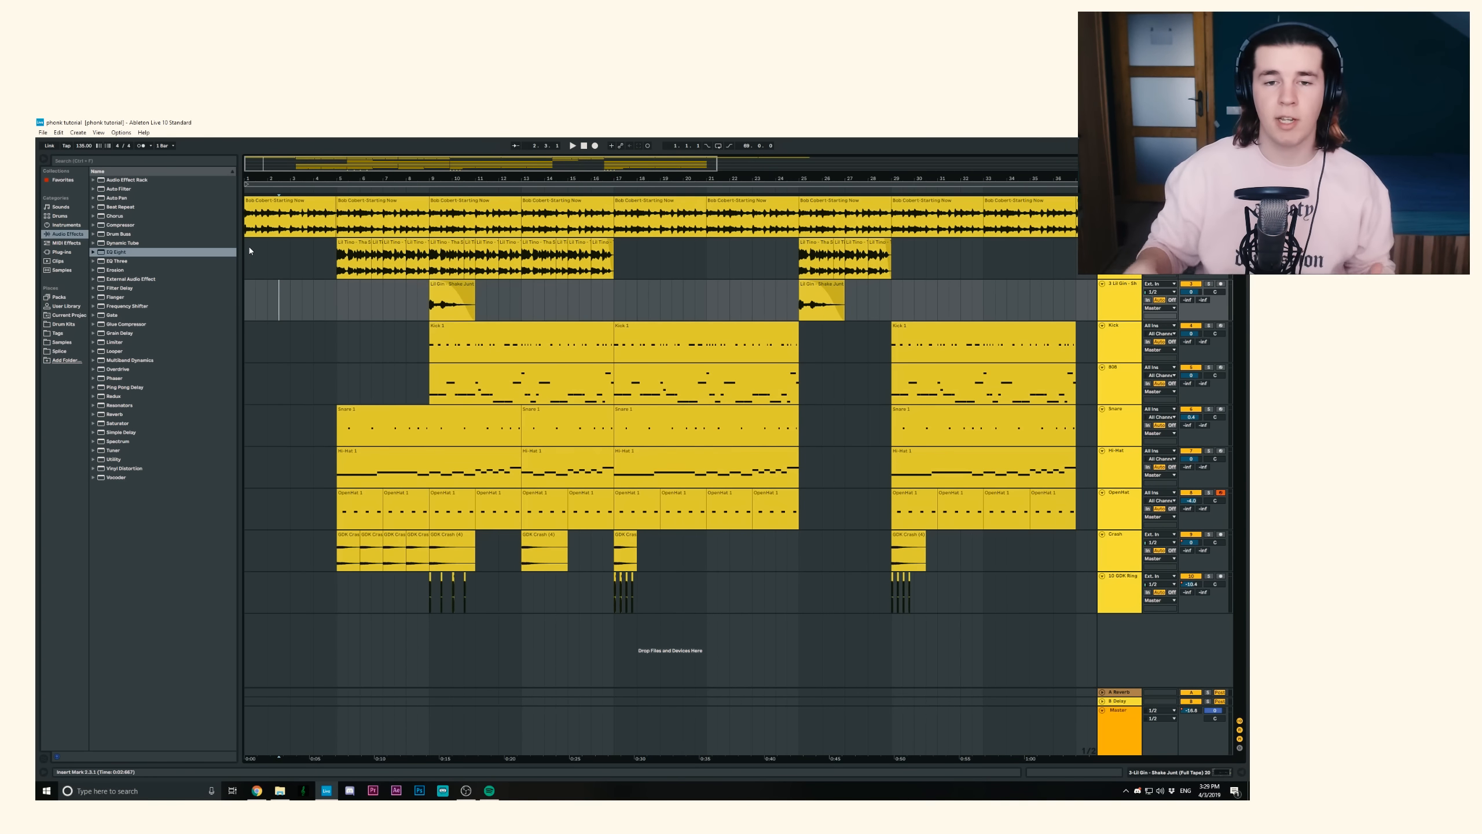
{"action": "left_click_drag", "start_coordinate": [338, 298], "coordinate": [426, 300]}
{"action": "left_click", "coordinate": [338, 293]}
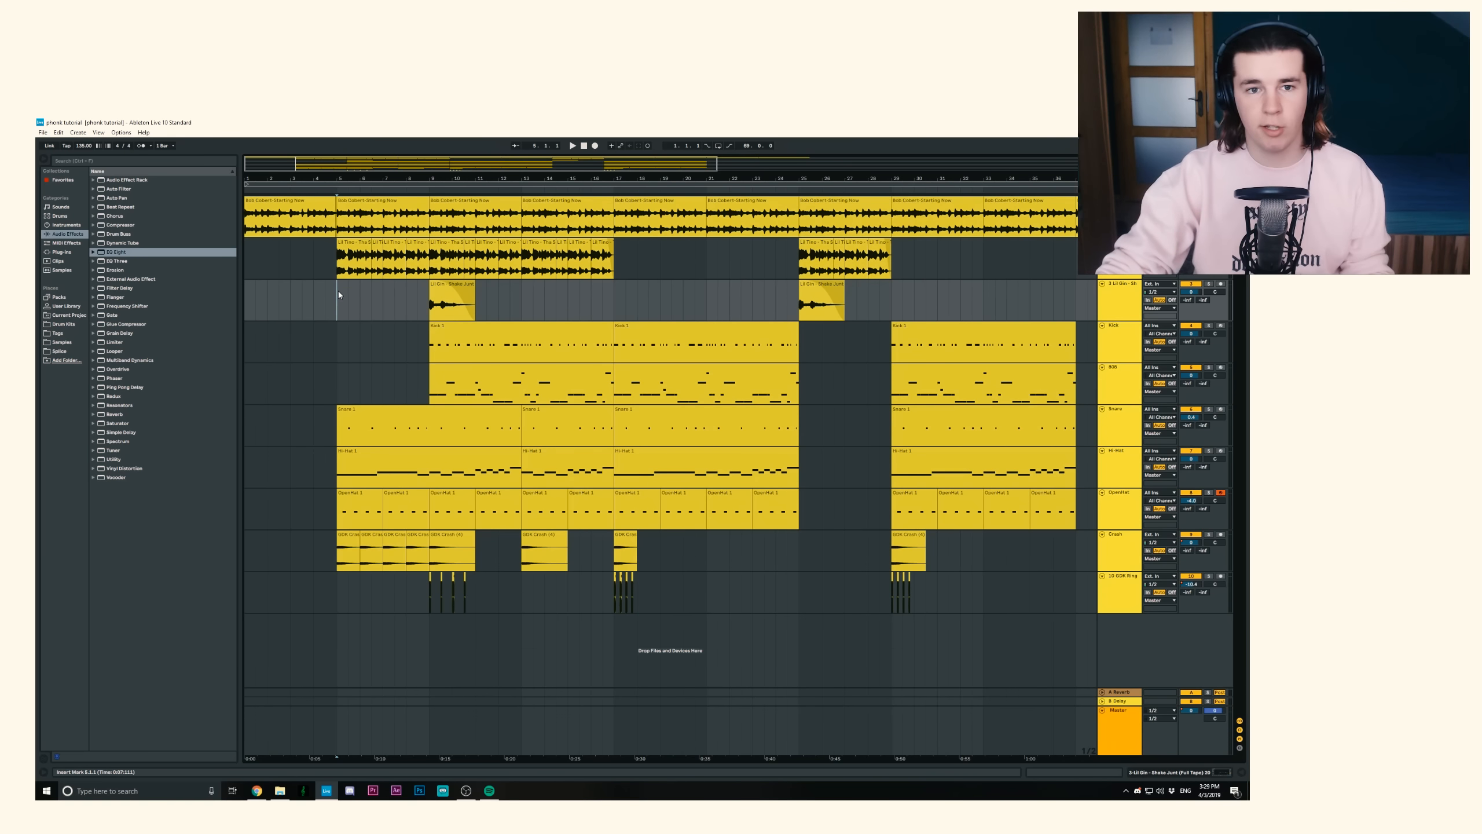
{"action": "left_click", "coordinate": [1209, 242]}
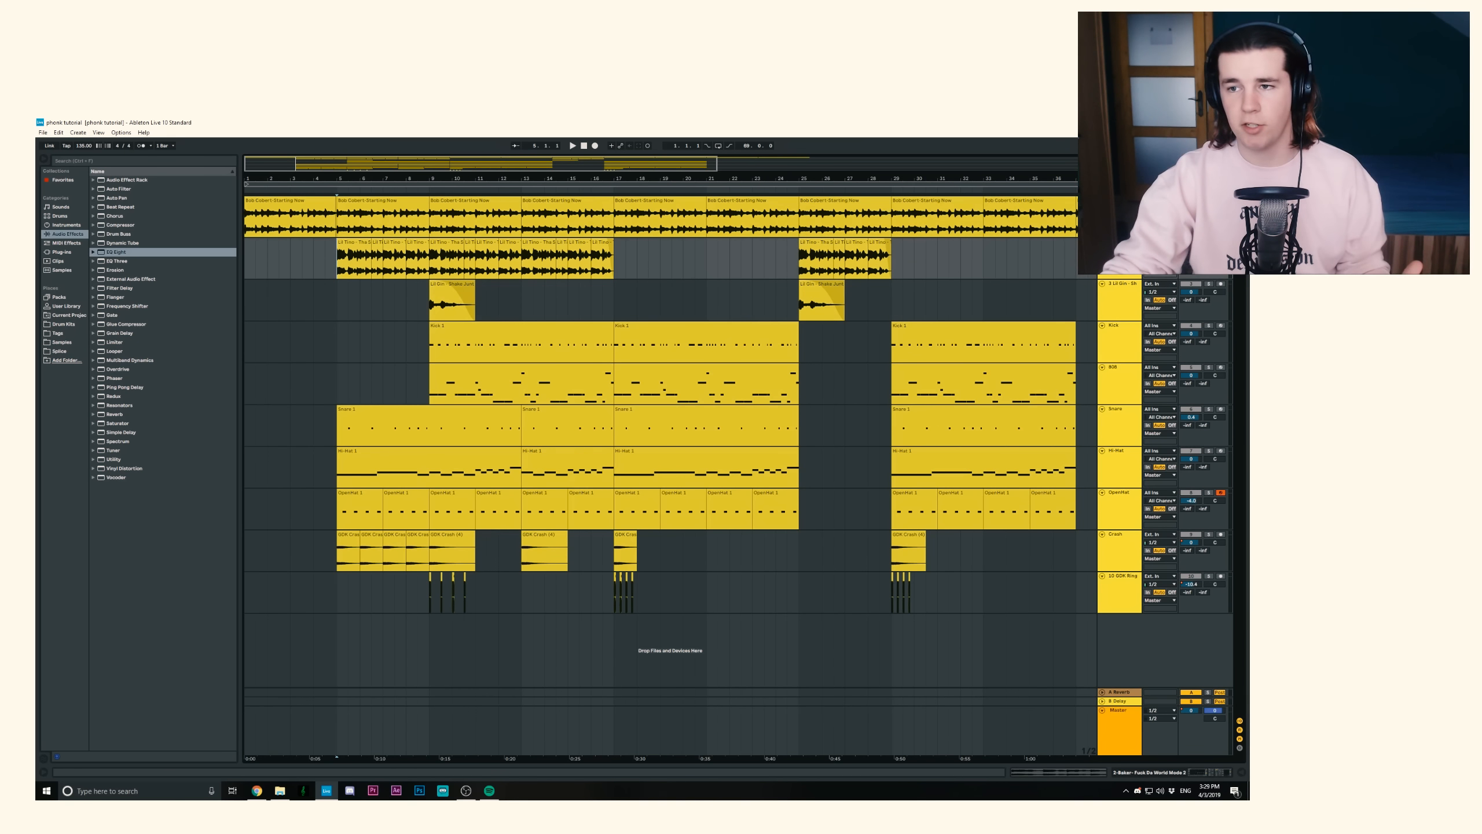
{"action": "key", "text": "space"}
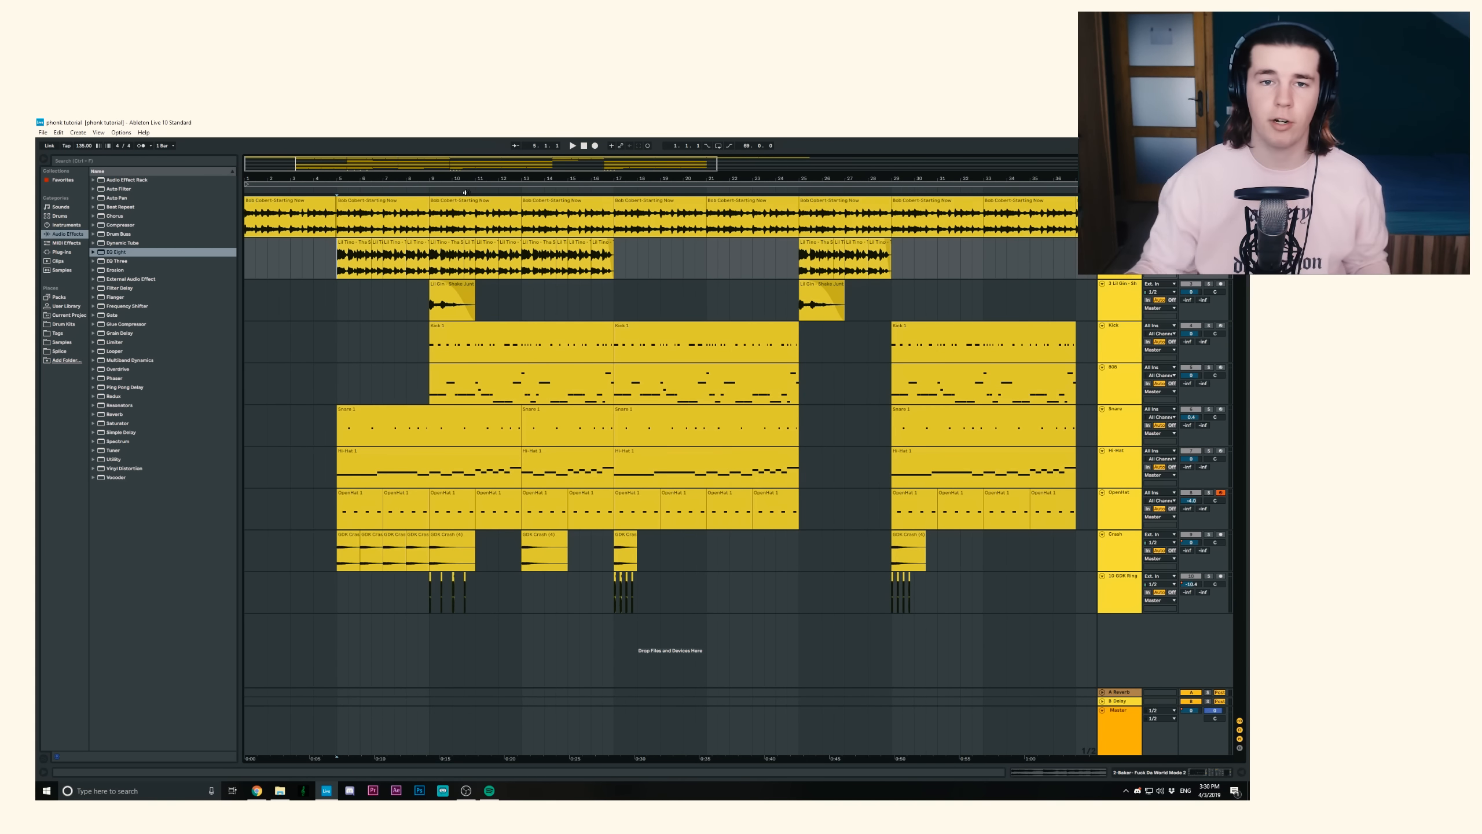
Step: Play the second sample track's vocal chops from bar 9
{"action": "left_click_drag", "start_coordinate": [459, 179], "coordinate": [460, 155]}
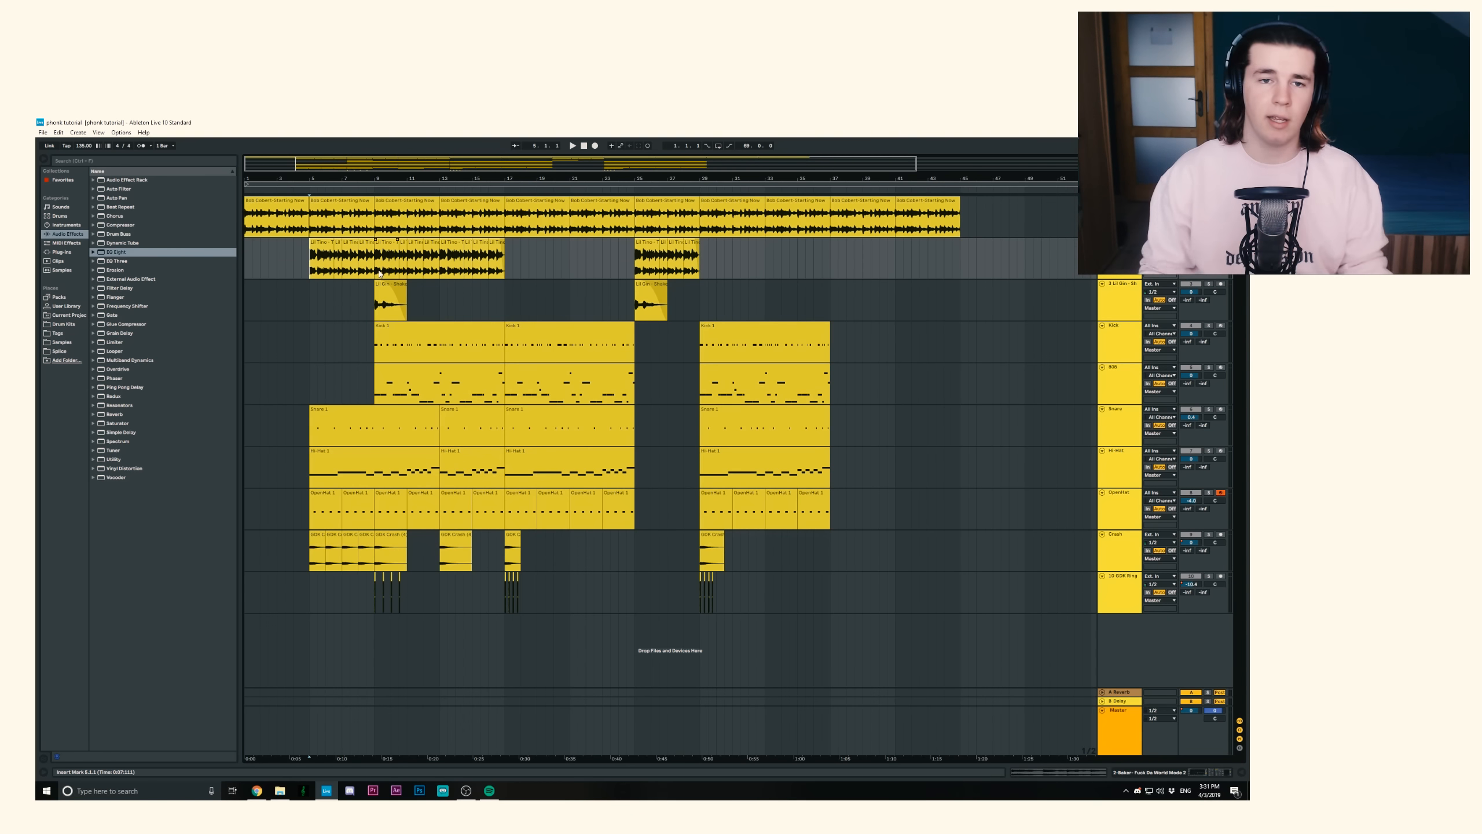
{"action": "left_click", "coordinate": [379, 273]}
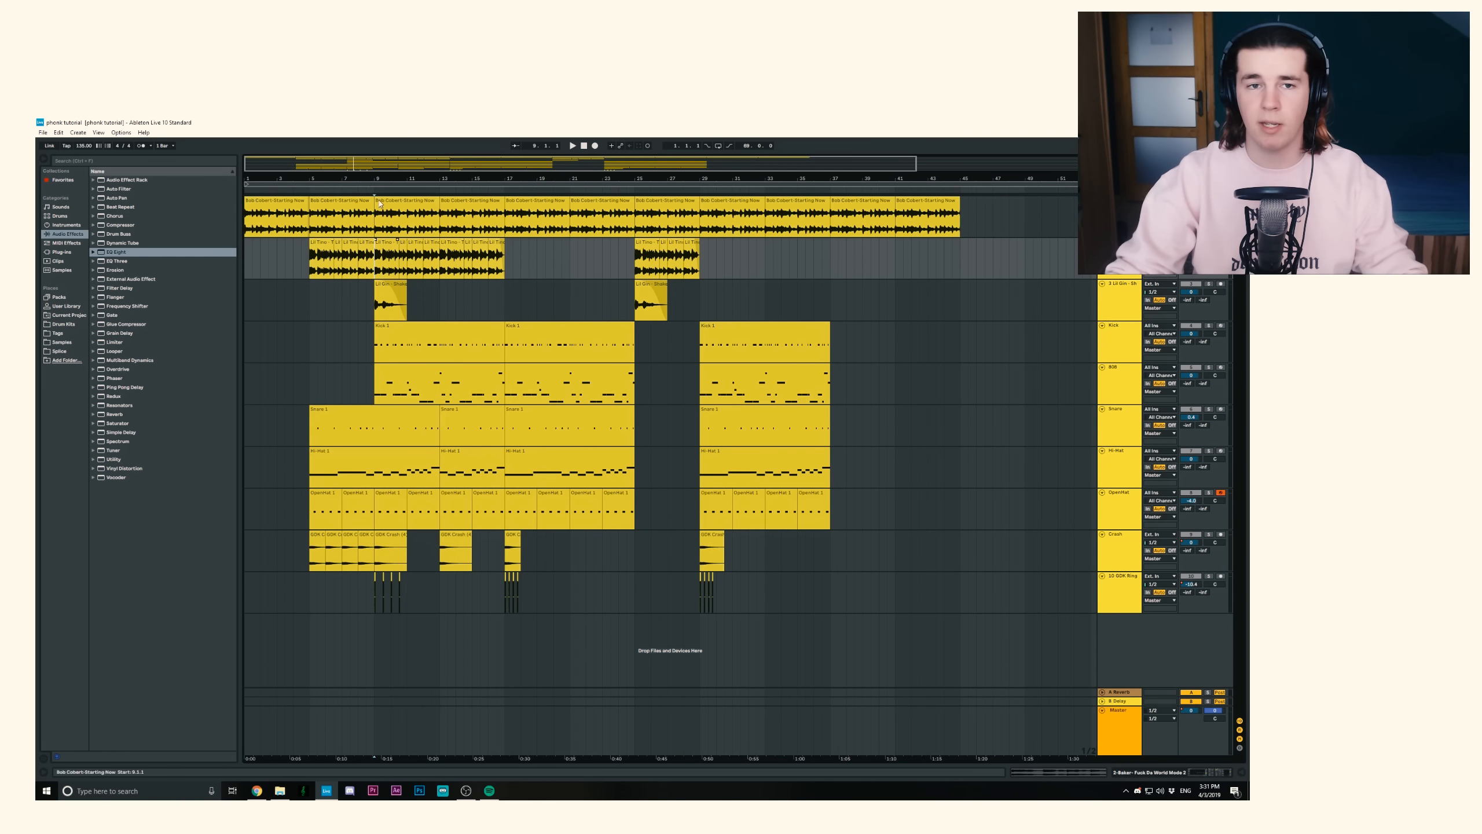
{"action": "left_click_drag", "start_coordinate": [377, 175], "coordinate": [376, 245]}
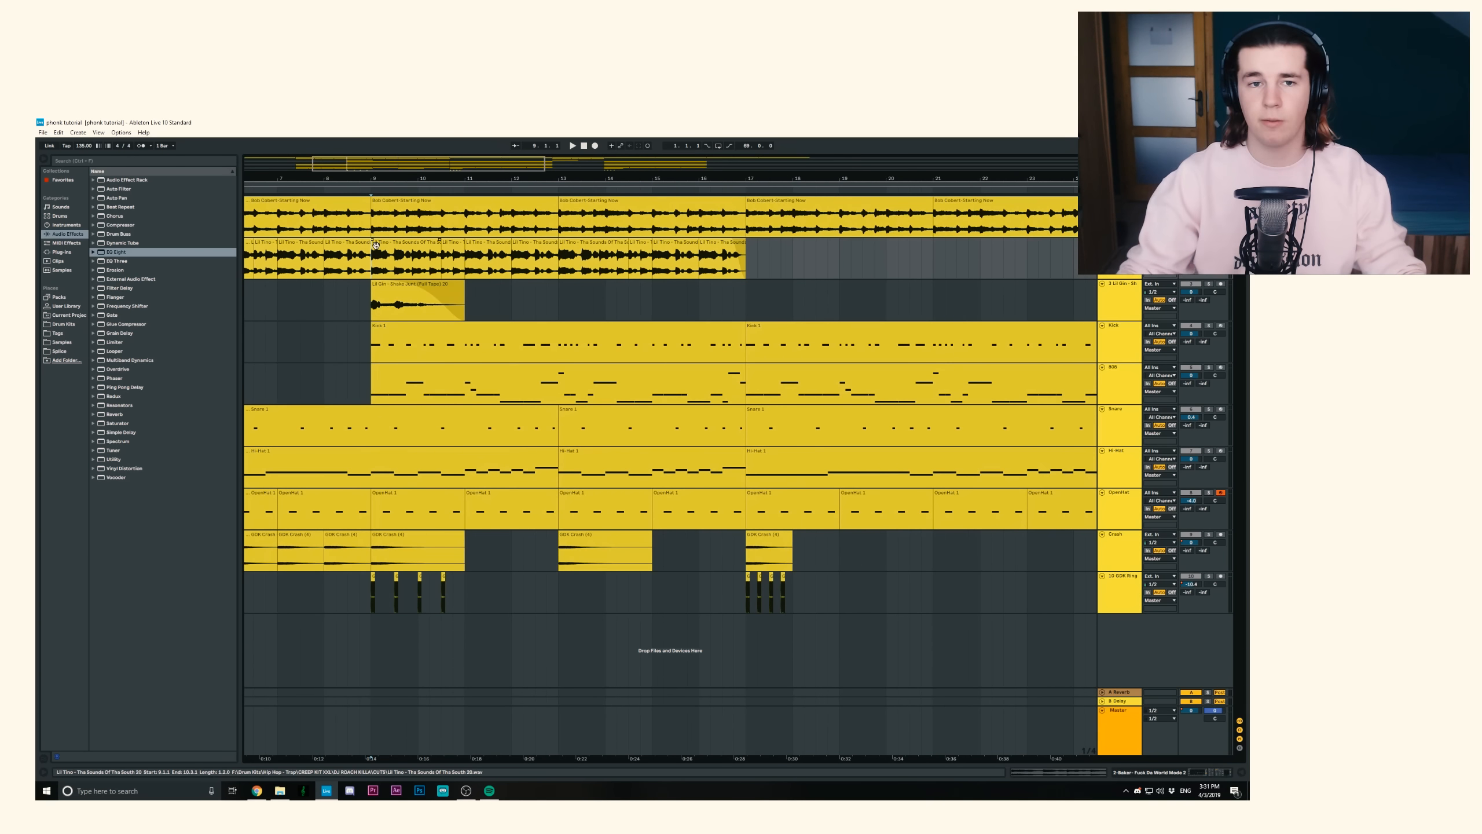
{"action": "key", "text": "space"}
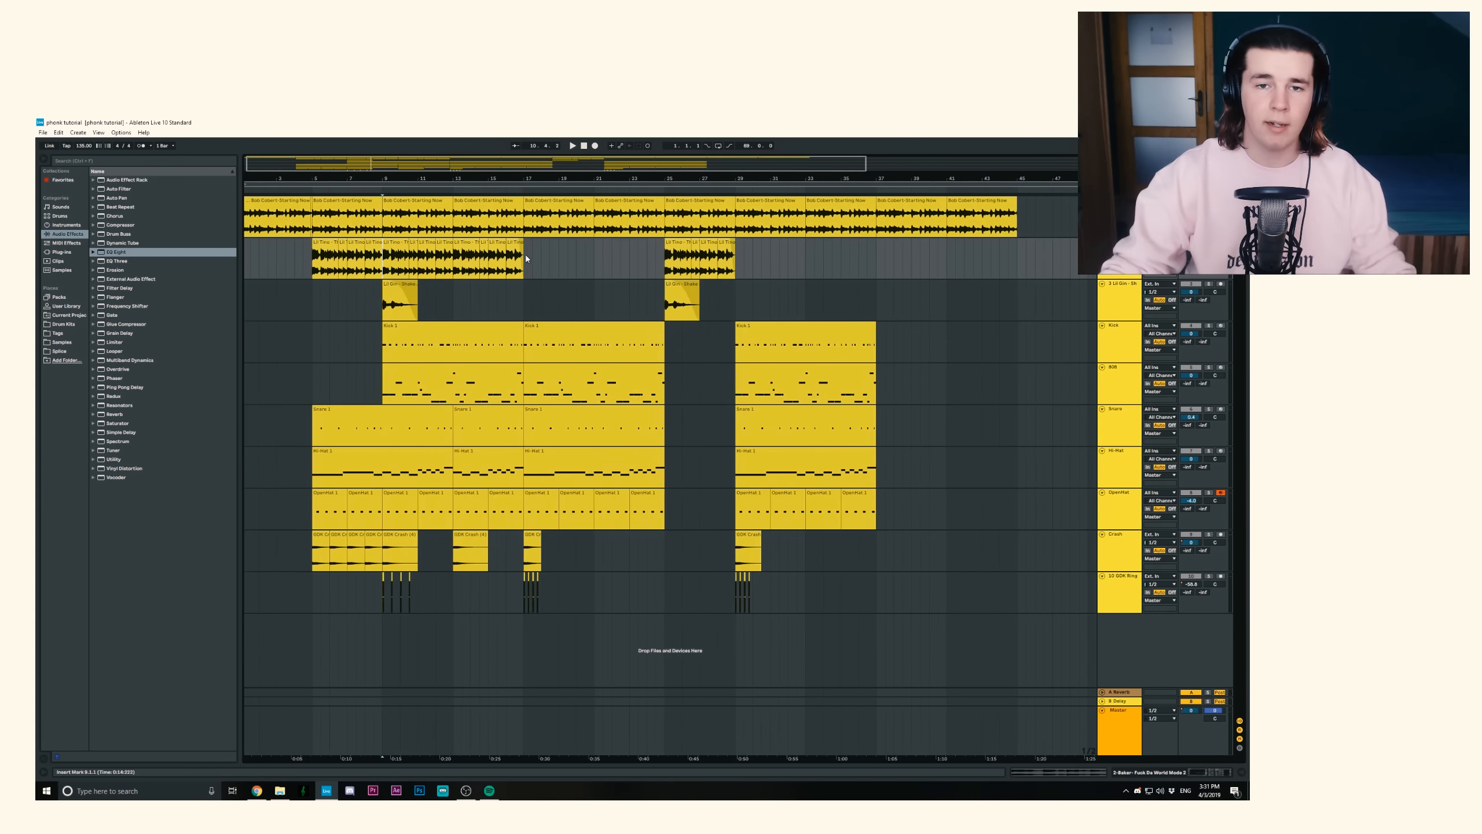
Step: Review the second sample track's sections at bar 17, from bar 25 to 29, and from bar 37 to 45
{"action": "left_click", "coordinate": [527, 257]}
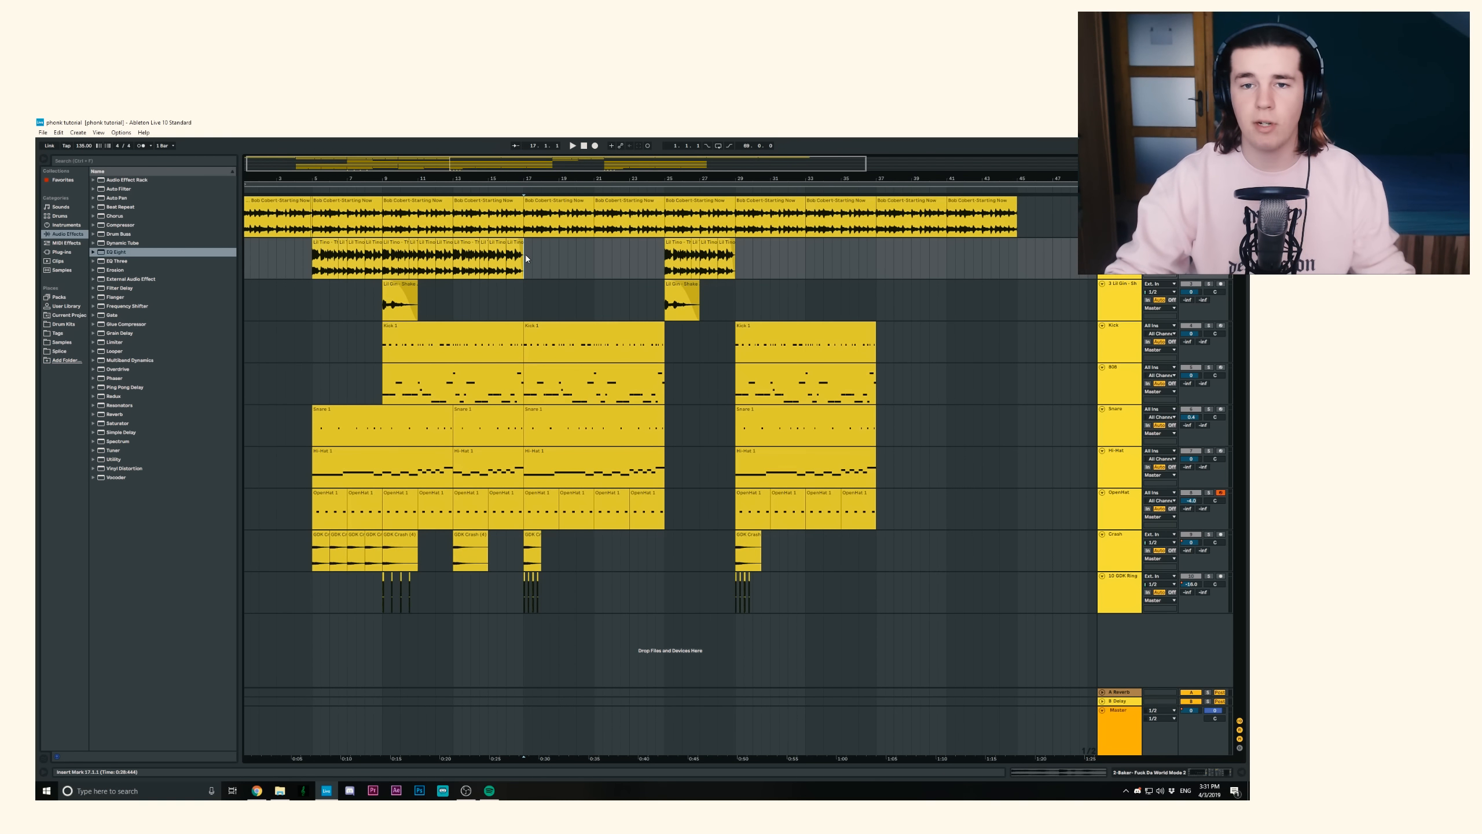
{"action": "left_click_drag", "start_coordinate": [664, 258], "coordinate": [736, 257]}
{"action": "left_click", "coordinate": [736, 258]}
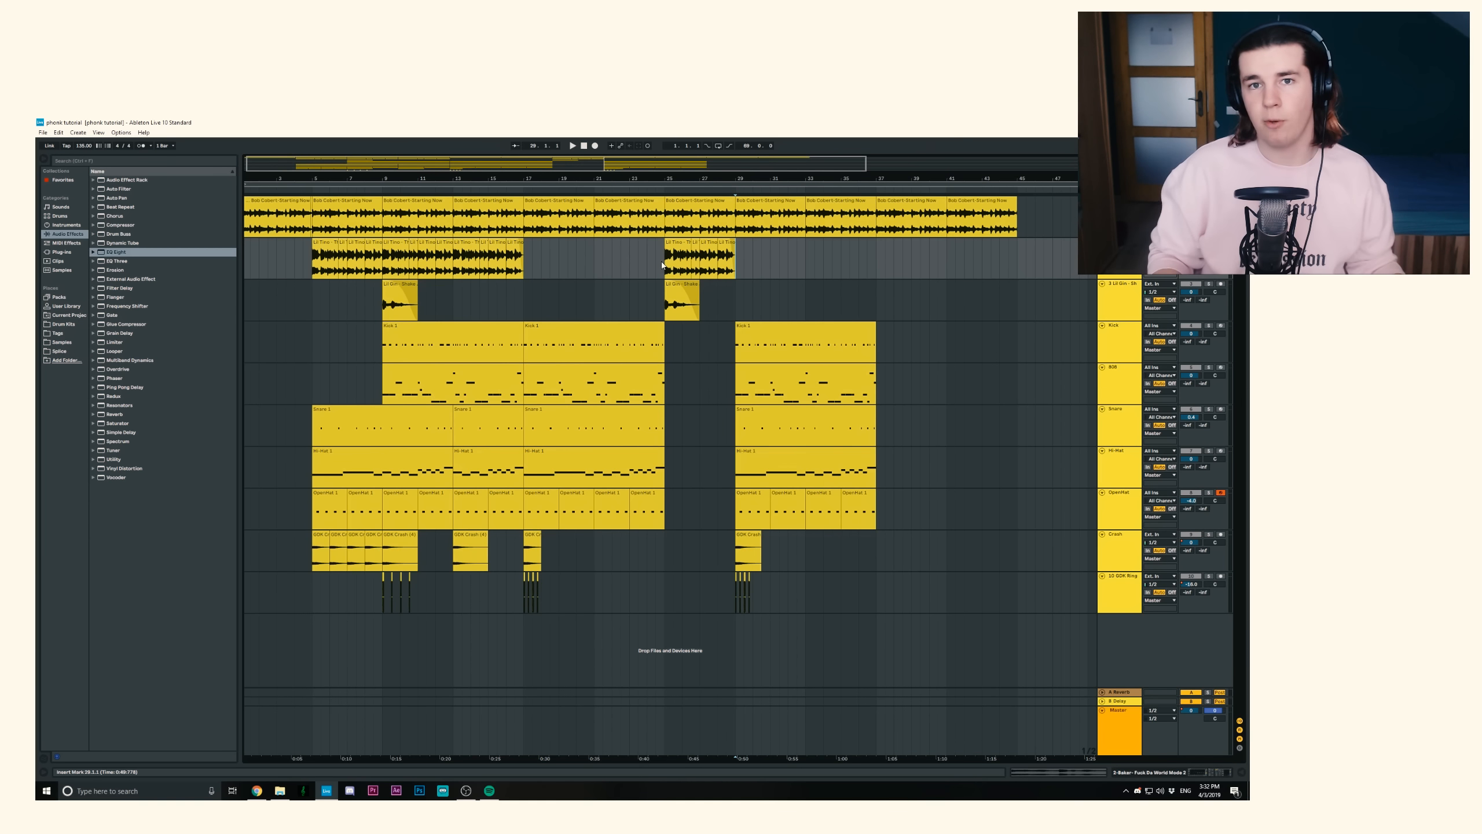
{"action": "left_click_drag", "start_coordinate": [737, 260], "coordinate": [1017, 272]}
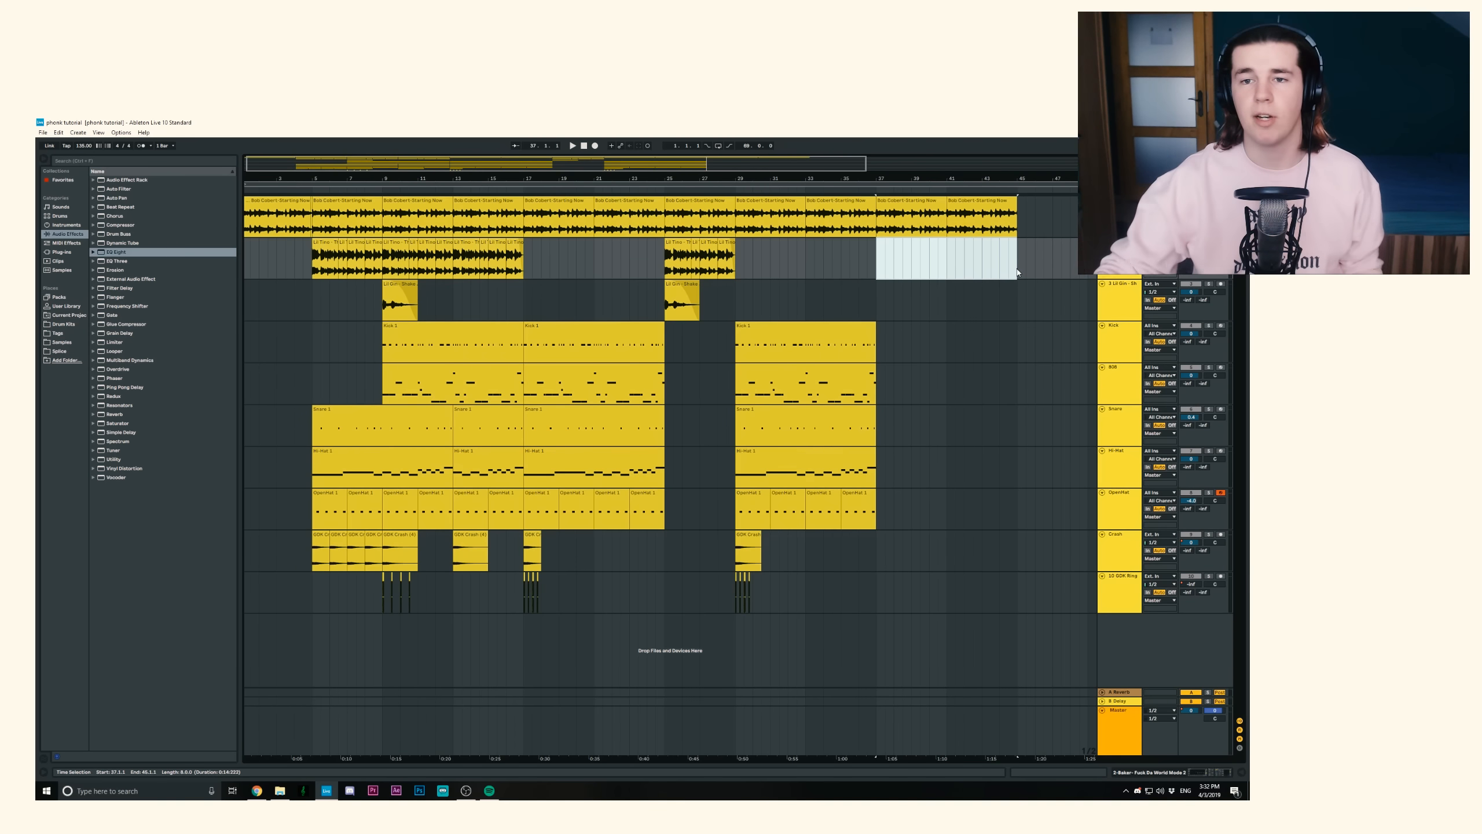
{"action": "left_click", "coordinate": [528, 262]}
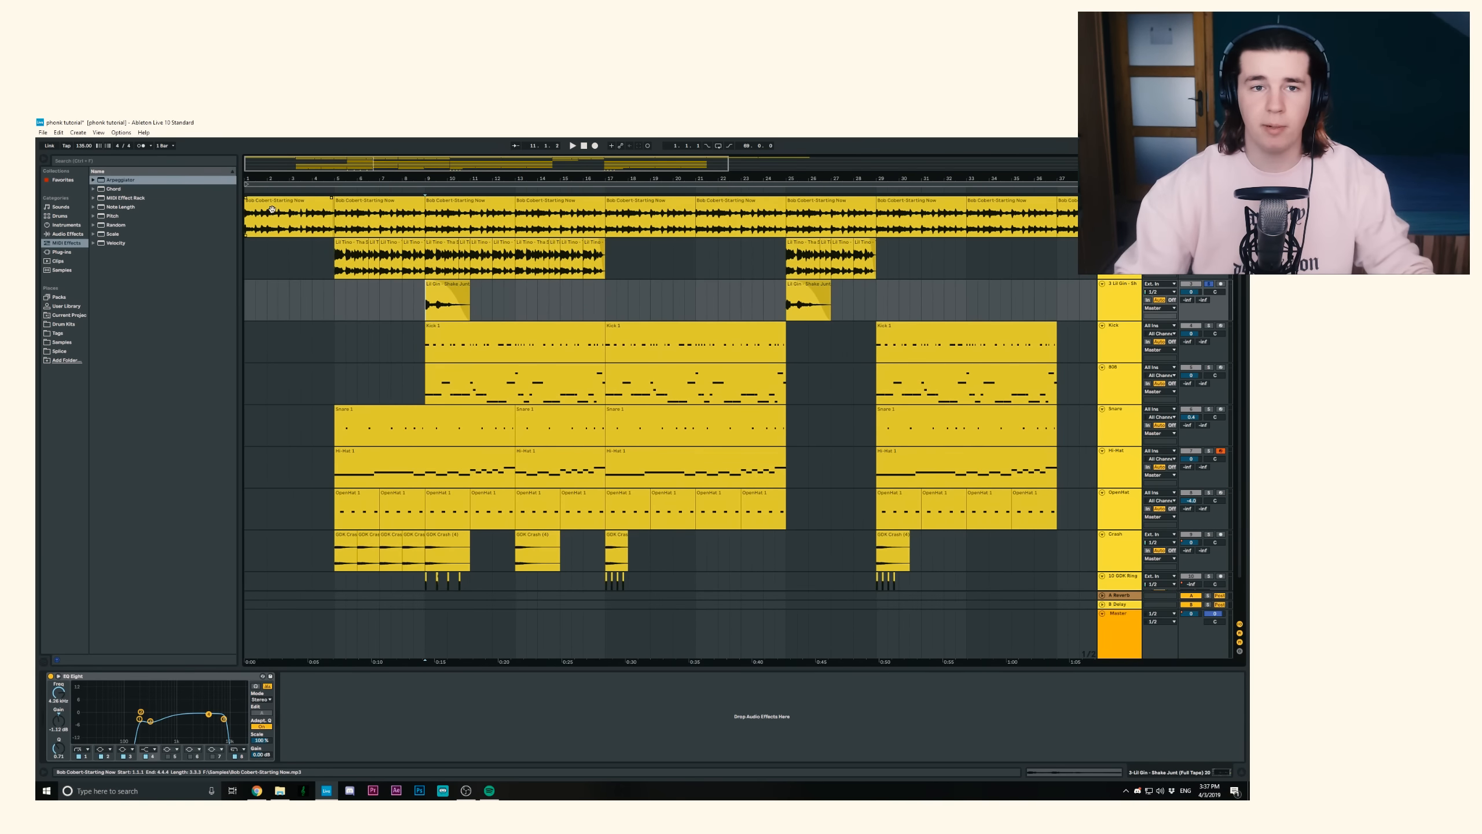
Step: Open the first Starting Now clip's sample view and examine the warp markers around its end
{"action": "double_click", "coordinate": [272, 209]}
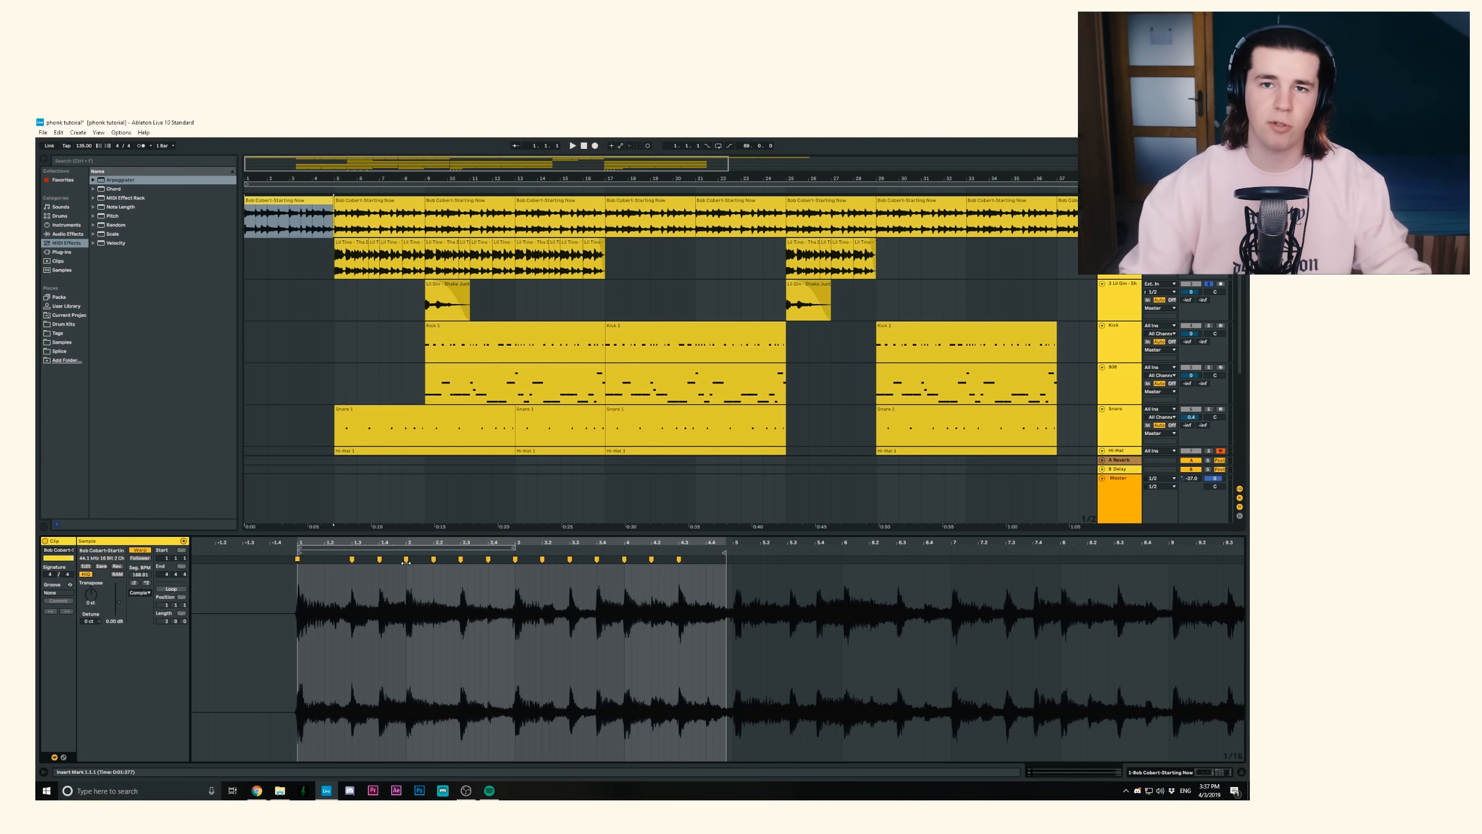
{"action": "left_click_drag", "start_coordinate": [369, 543], "coordinate": [367, 526]}
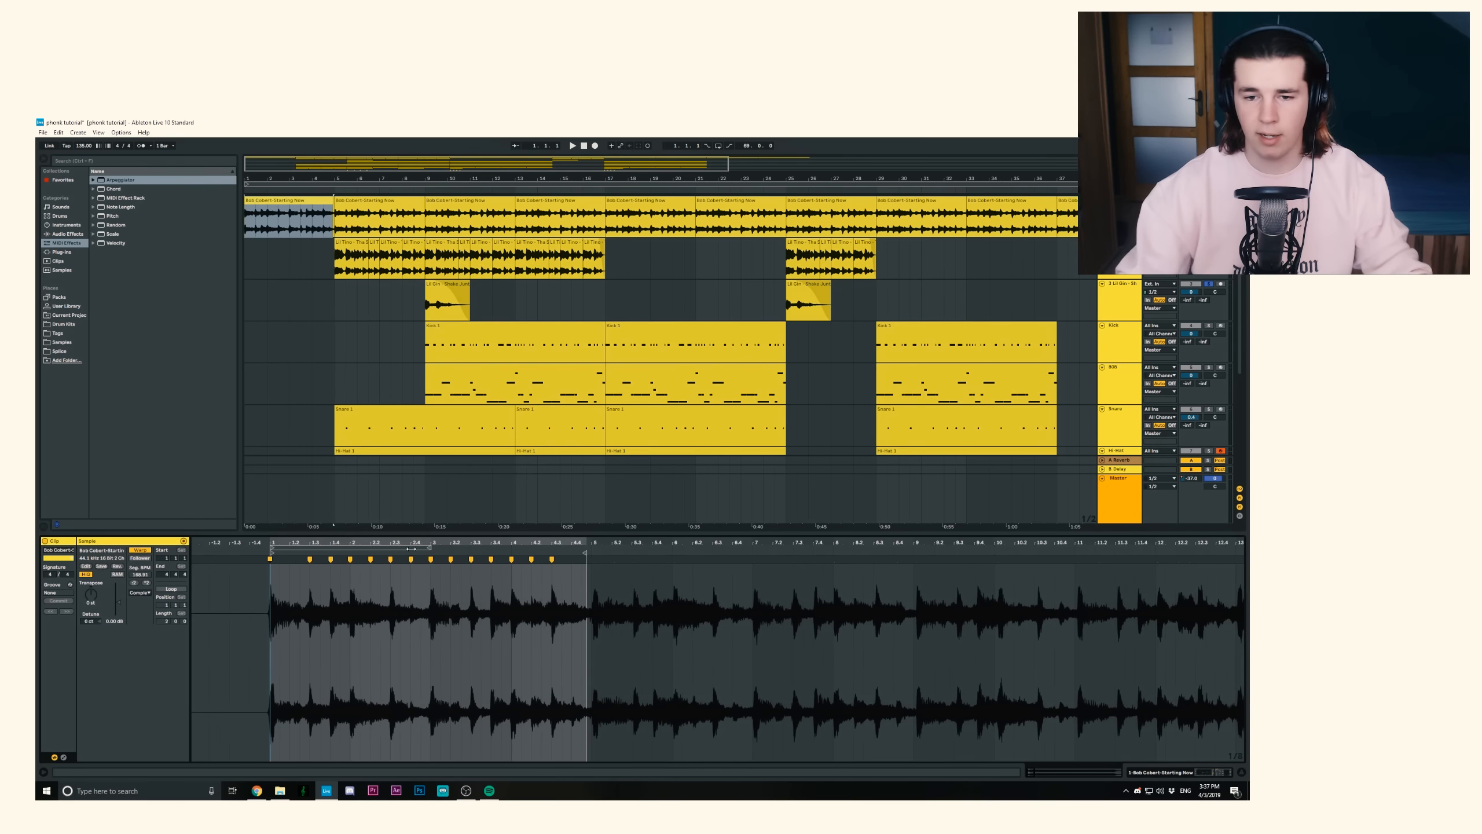
{"action": "left_click_drag", "start_coordinate": [589, 543], "coordinate": [621, 555]}
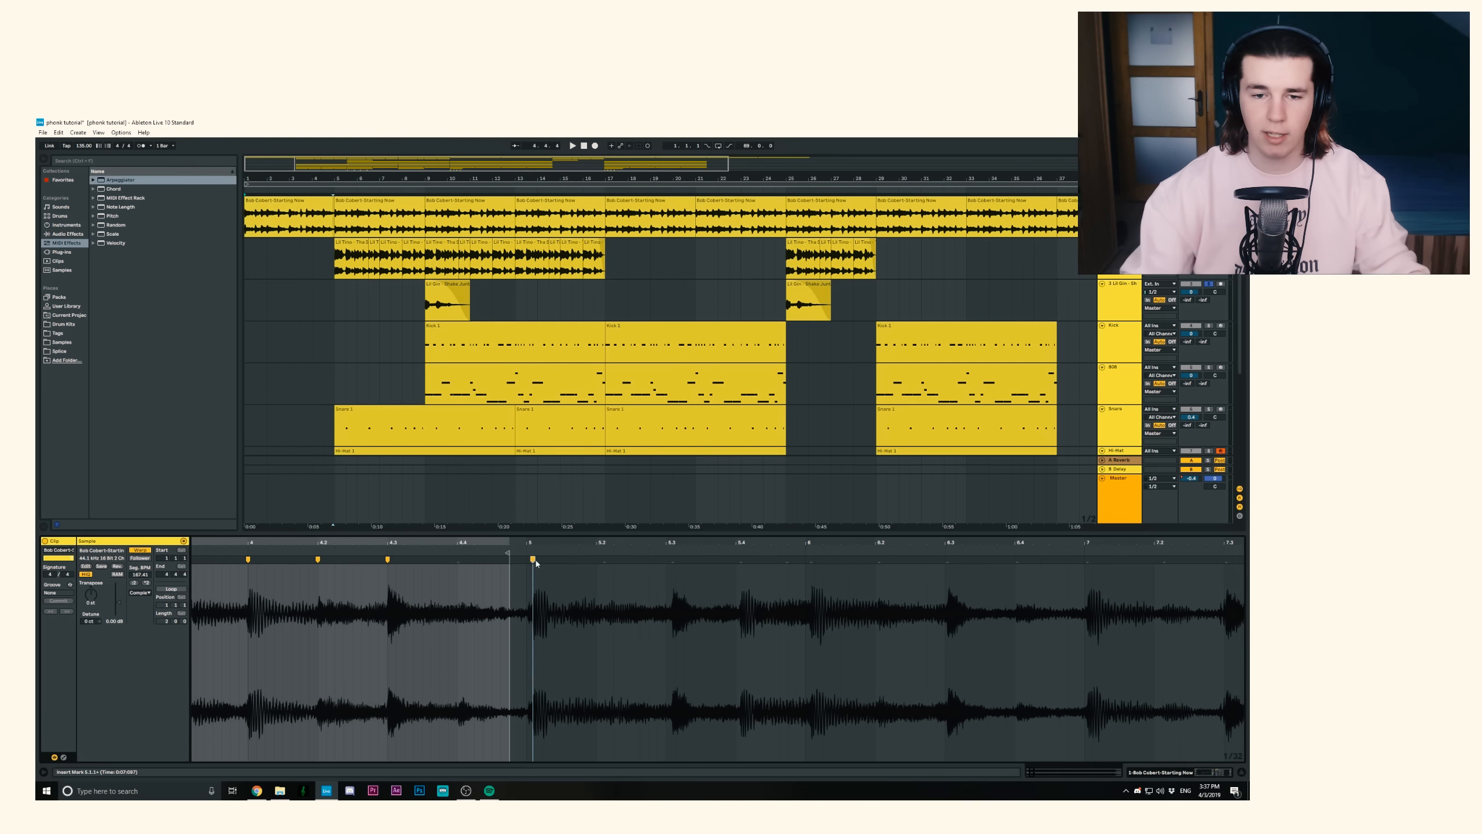
Step: Try warp markers on the beats from bar 5 to 5.3 in the Starting Now sample, and delete them again
{"action": "left_click_drag", "start_coordinate": [532, 560], "coordinate": [667, 559]}
{"action": "double_click", "coordinate": [668, 559]}
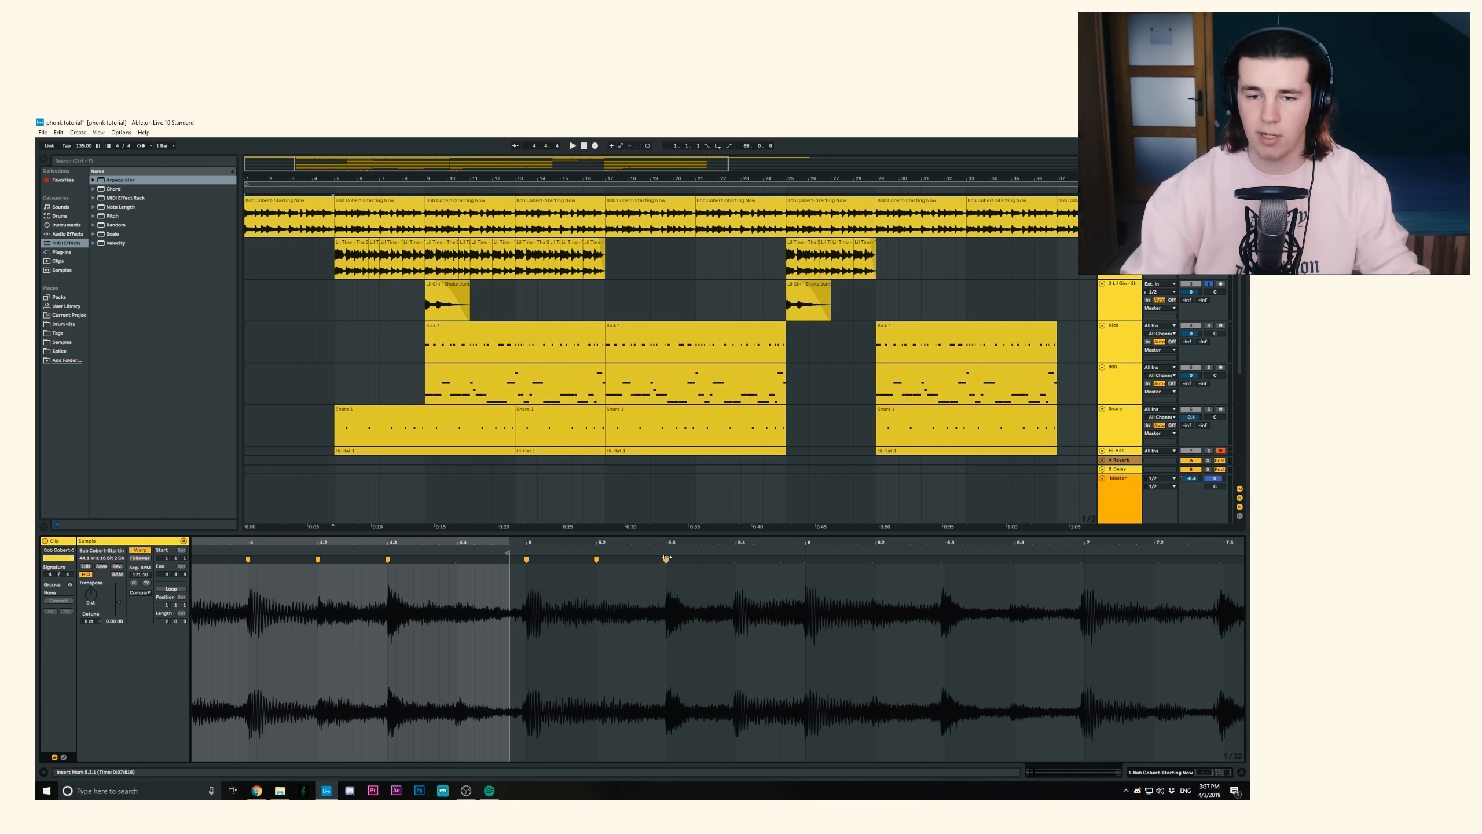
{"action": "double_click", "coordinate": [597, 558]}
{"action": "double_click", "coordinate": [527, 560]}
{"action": "double_click", "coordinate": [666, 559]}
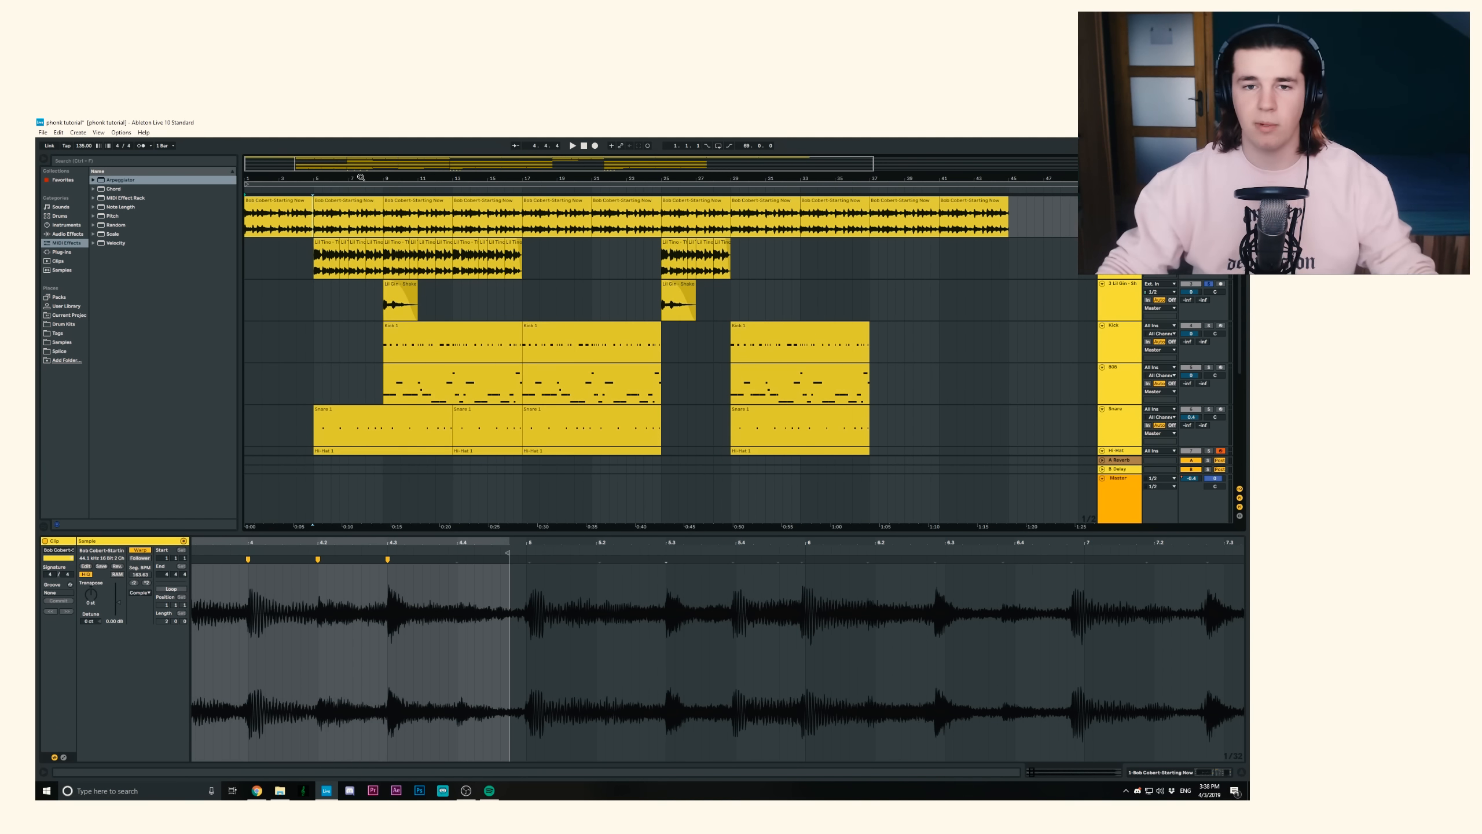
Step: Hide the clip view and show the audio effect chains of the first two sample tracks, ending on Starting Now
{"action": "left_click", "coordinate": [317, 303]}
{"action": "left_click", "coordinate": [385, 305]}
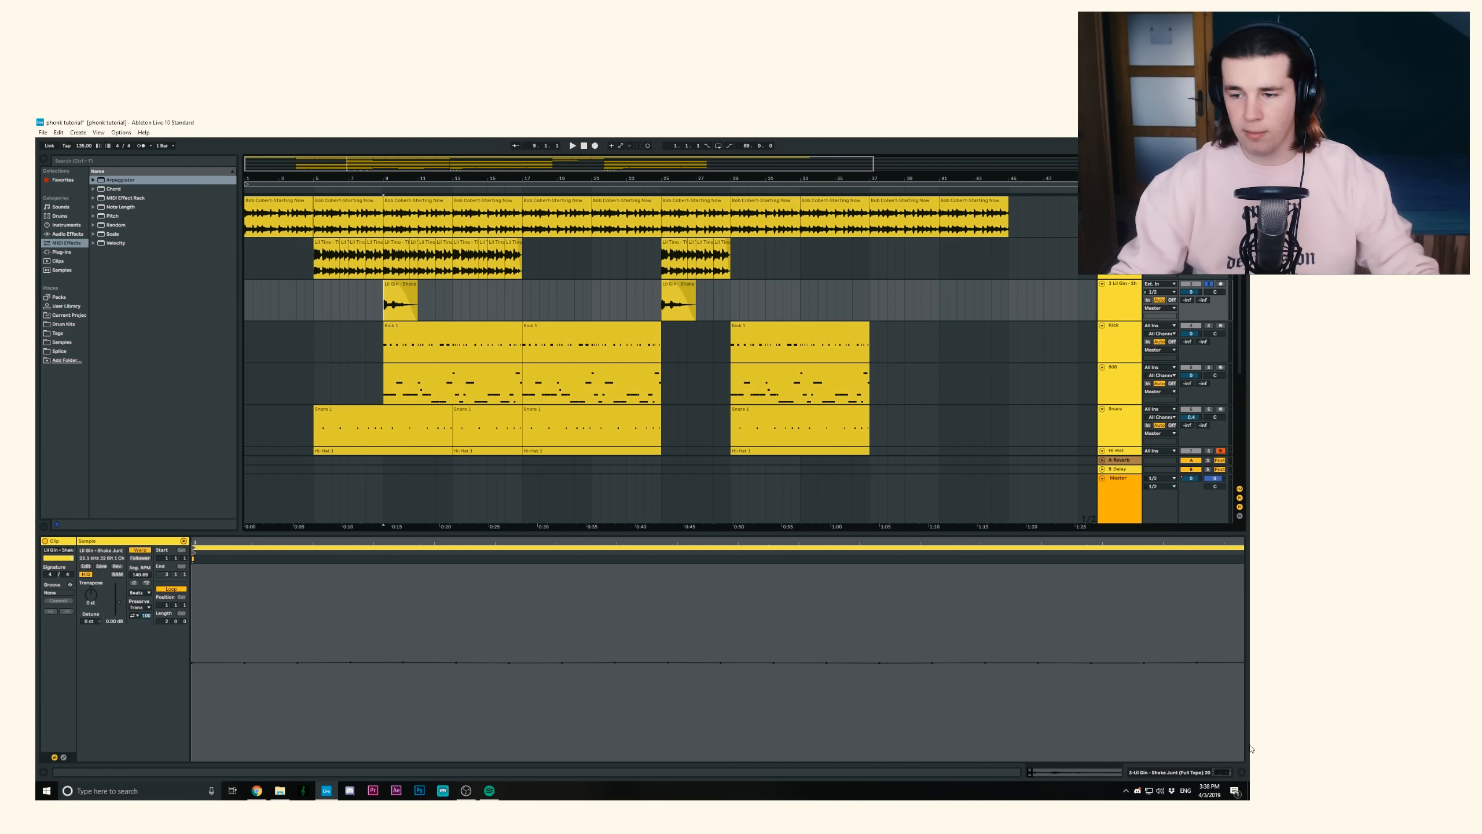
{"action": "left_click", "coordinate": [1242, 771]}
{"action": "left_click", "coordinate": [1119, 200]}
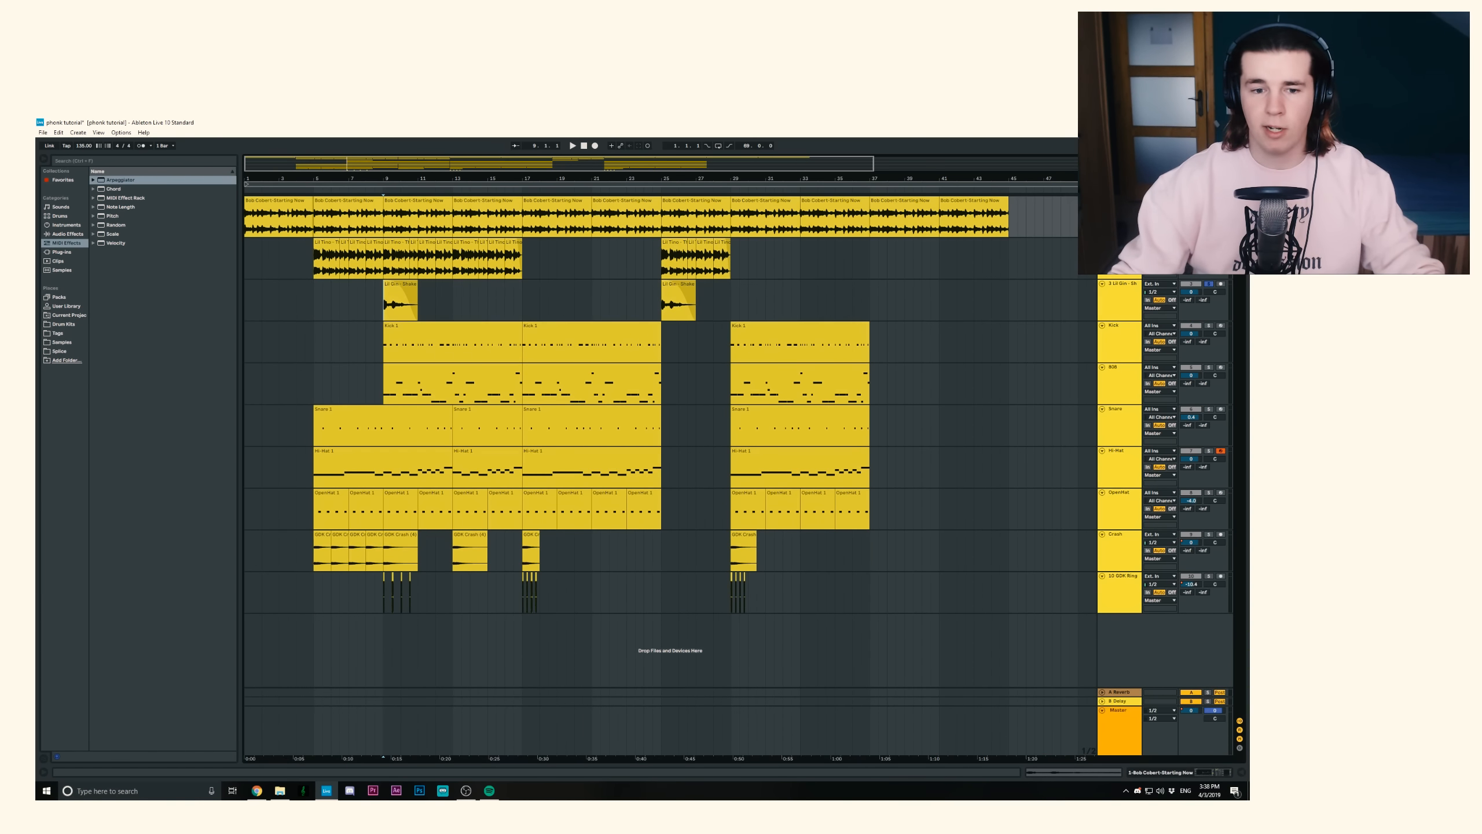
{"action": "double_click", "coordinate": [1120, 200]}
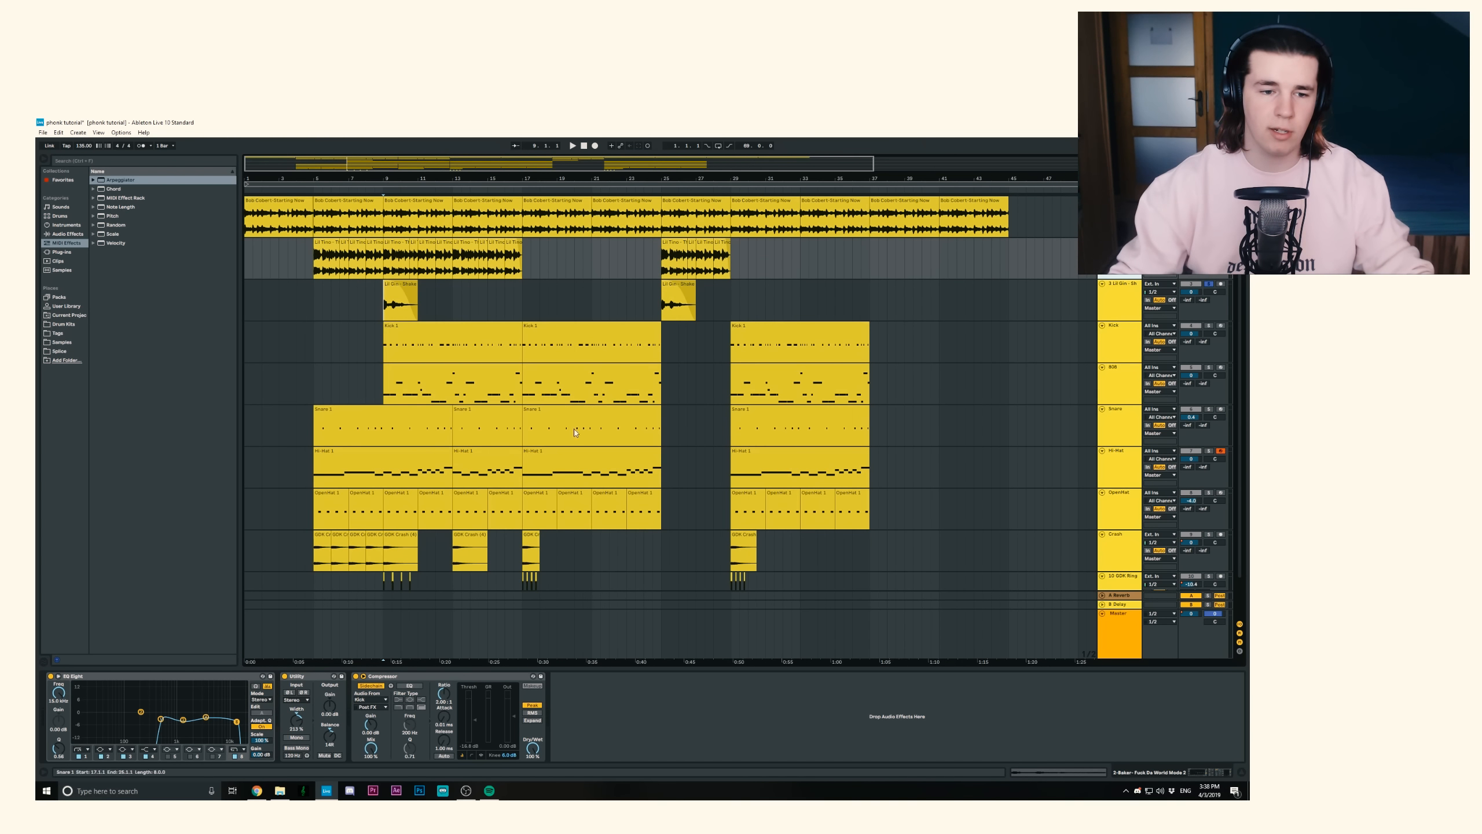
{"action": "left_click", "coordinate": [1119, 201]}
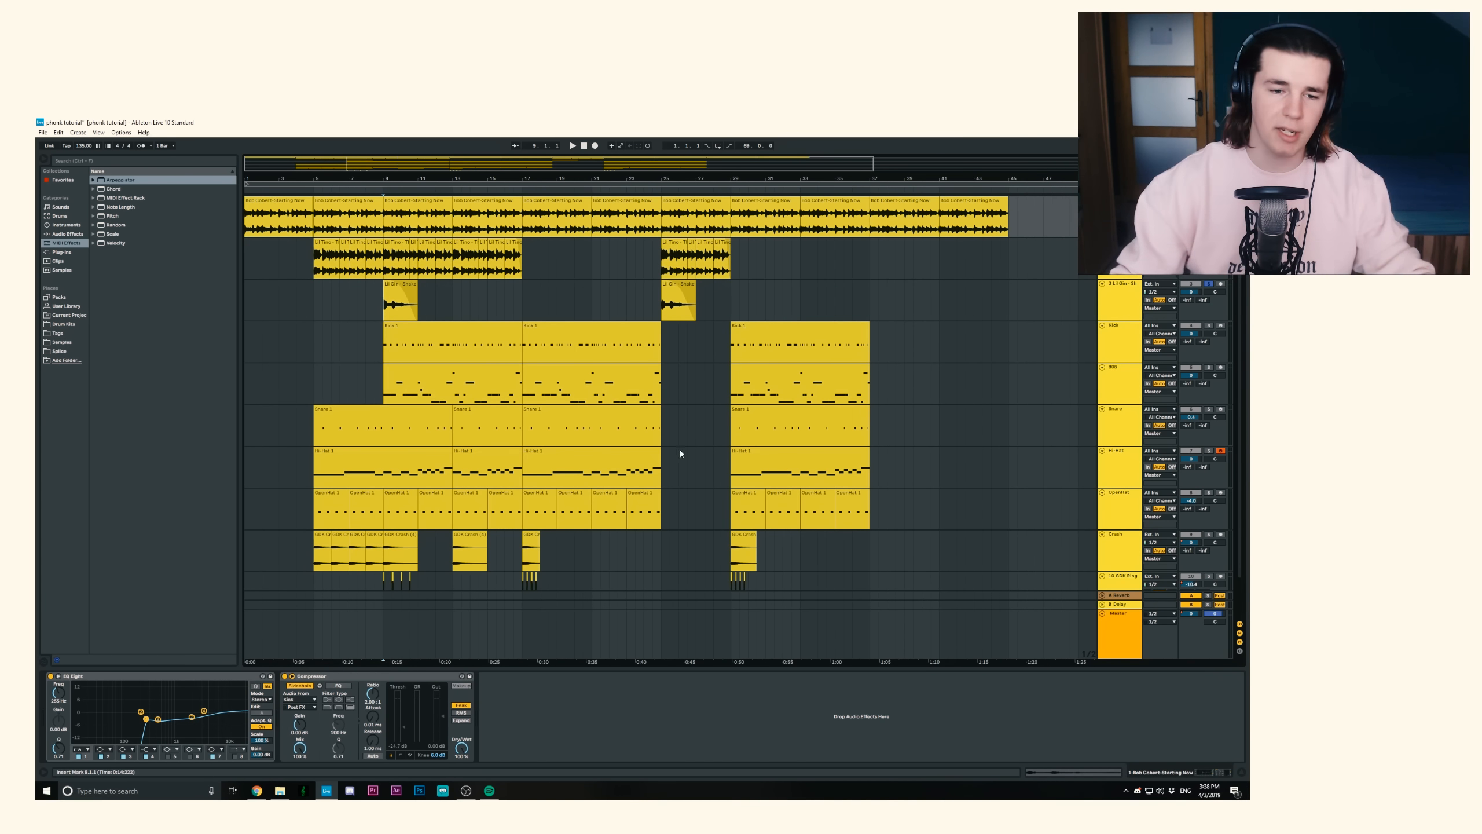
Step: Examine the sidechain section and audio source choices of the Starting Now track's Compressor, and hide the device view
{"action": "left_click", "coordinate": [292, 677]}
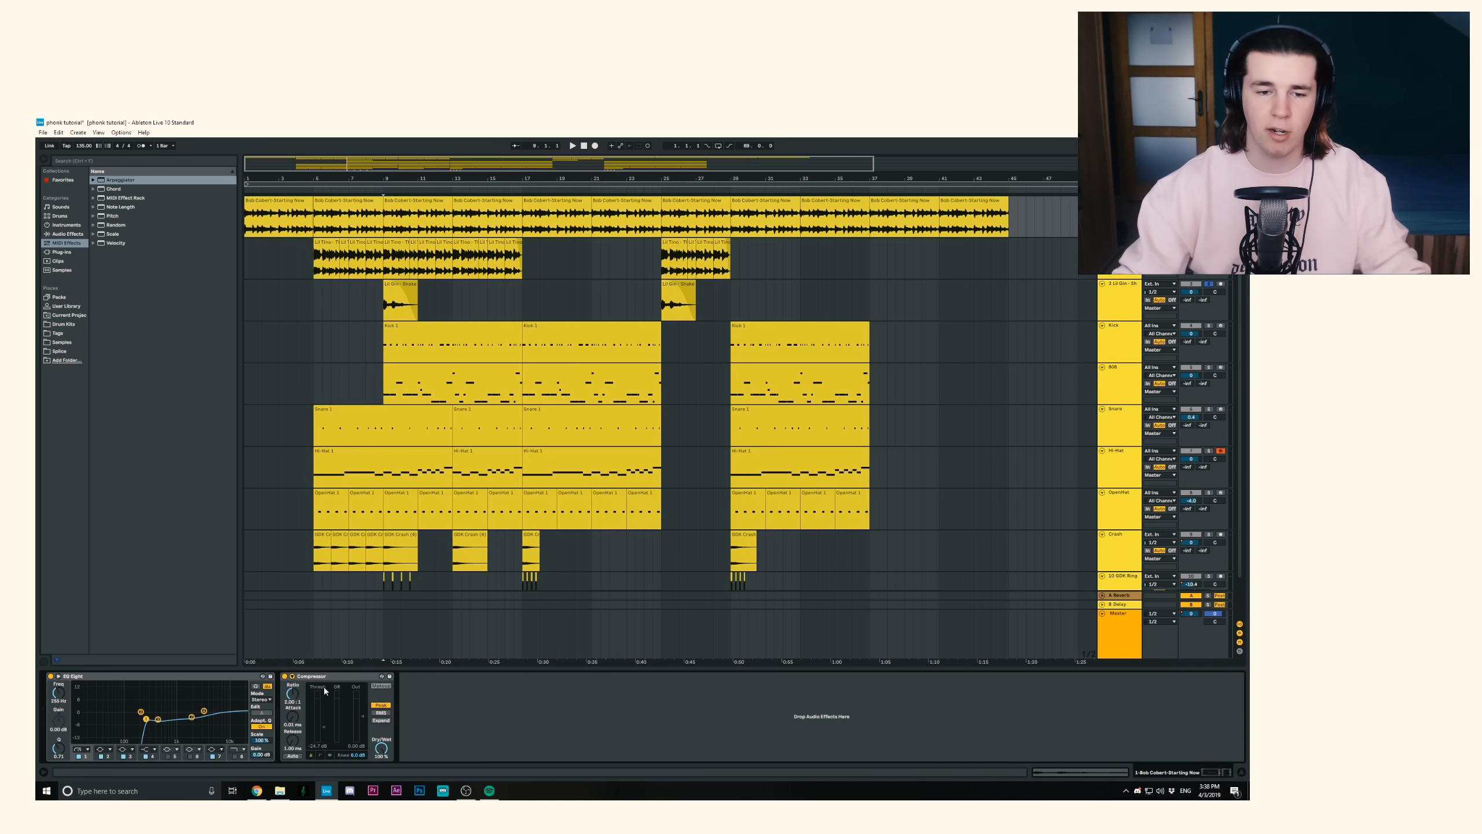
{"action": "left_click", "coordinate": [292, 676]}
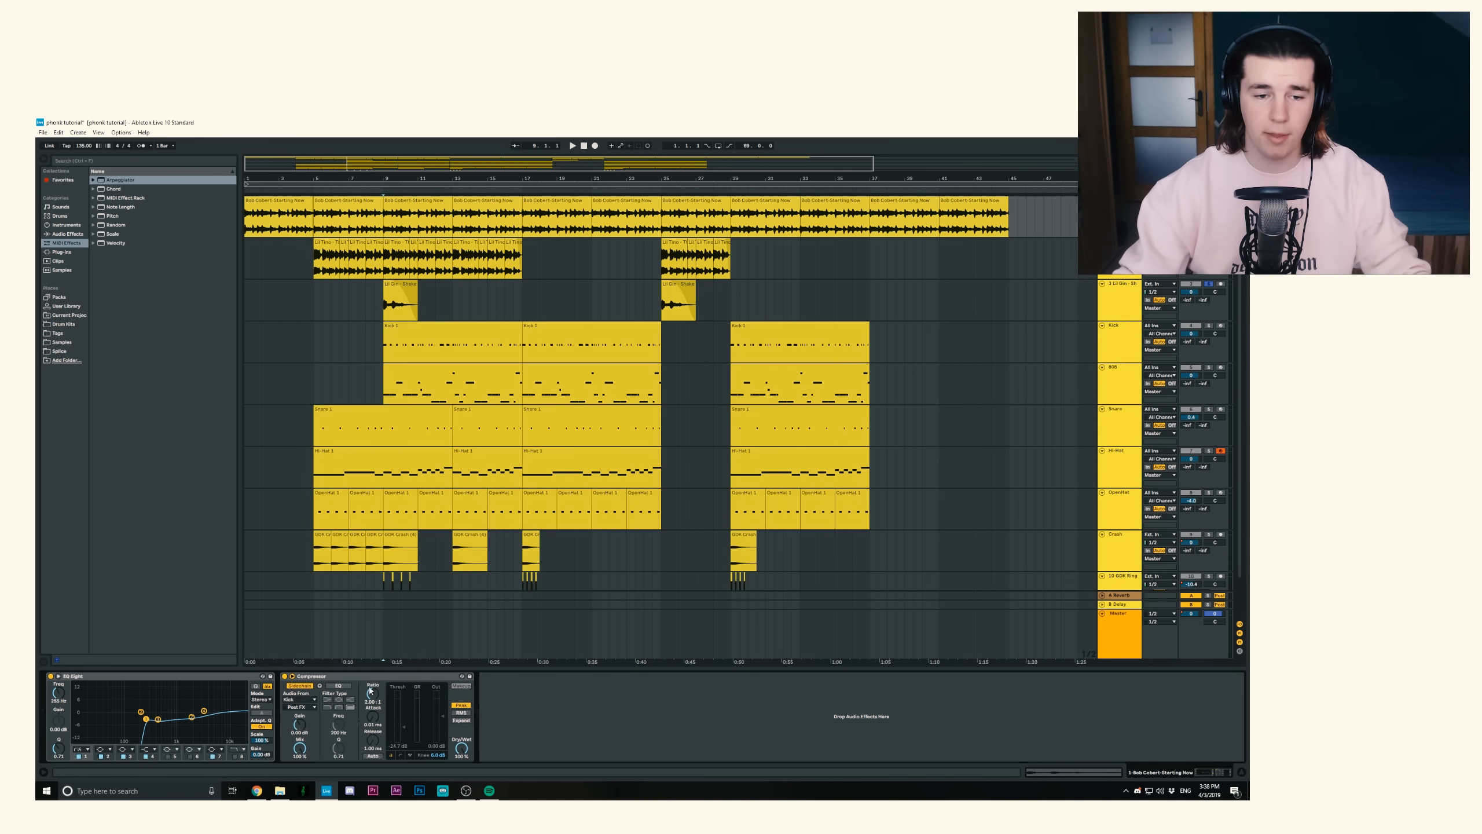
{"action": "left_click", "coordinate": [303, 699]}
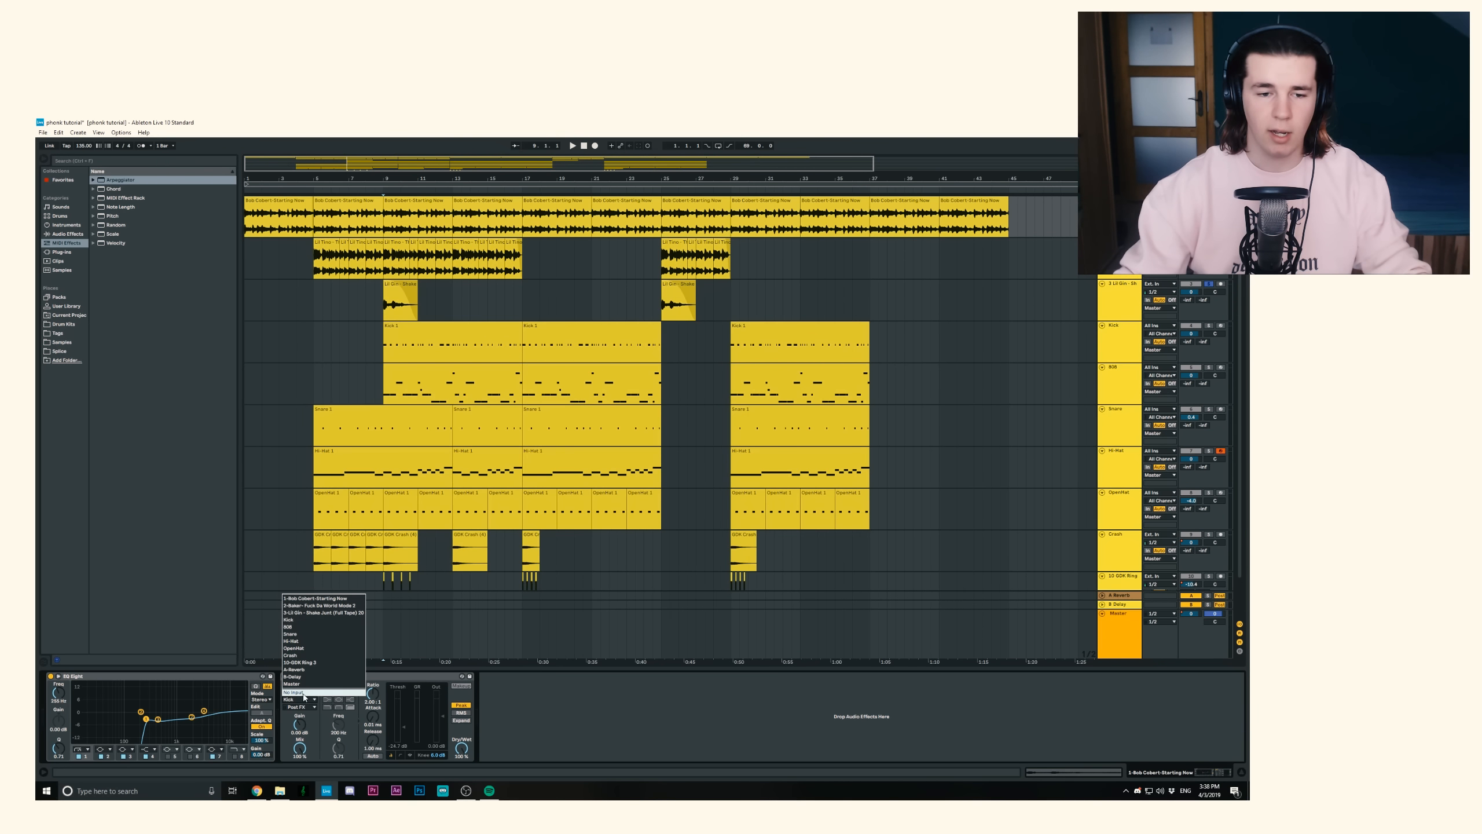
{"action": "left_click", "coordinate": [491, 694]}
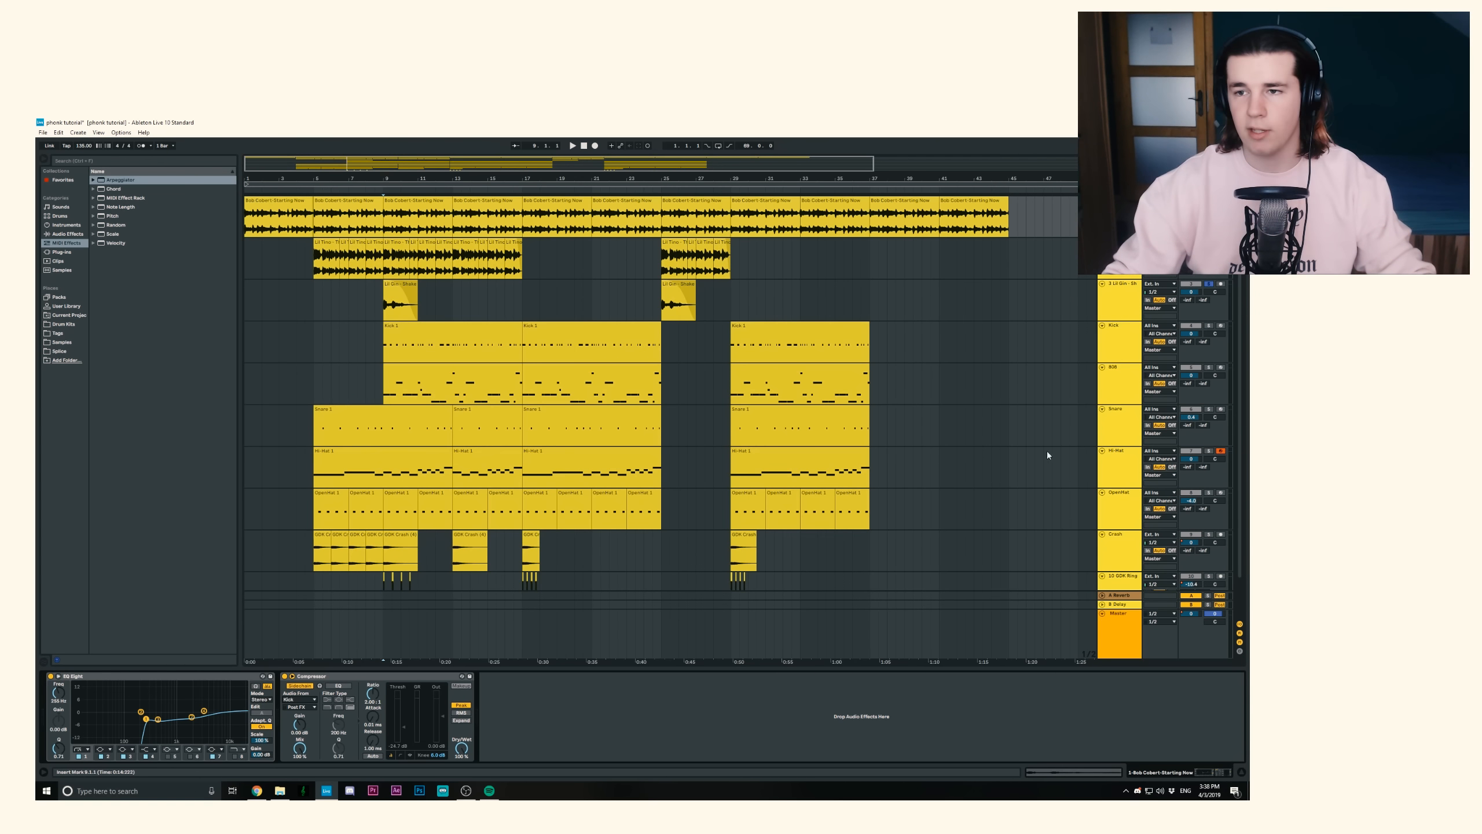
{"action": "left_click", "coordinate": [1241, 771]}
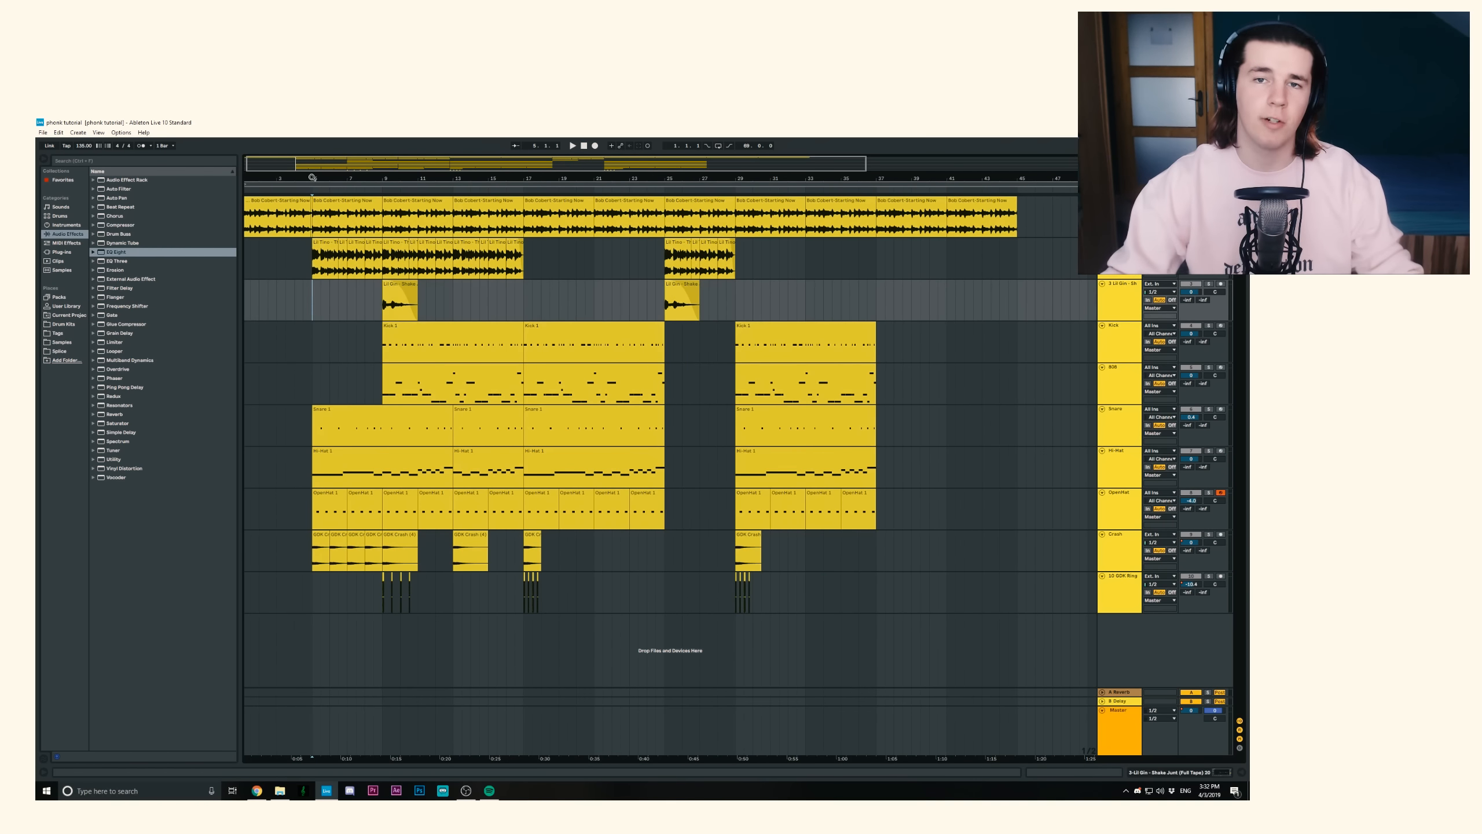
Step: Solo the Snare track, play it from bar 5, and return the insert marker to bar 5
{"action": "mouse_move", "coordinate": [312, 178]}
{"action": "left_mouse_down"}
{"action": "mouse_move", "coordinate": [313, 222]}
{"action": "mouse_move", "coordinate": [319, 154]}
{"action": "left_mouse_up"}
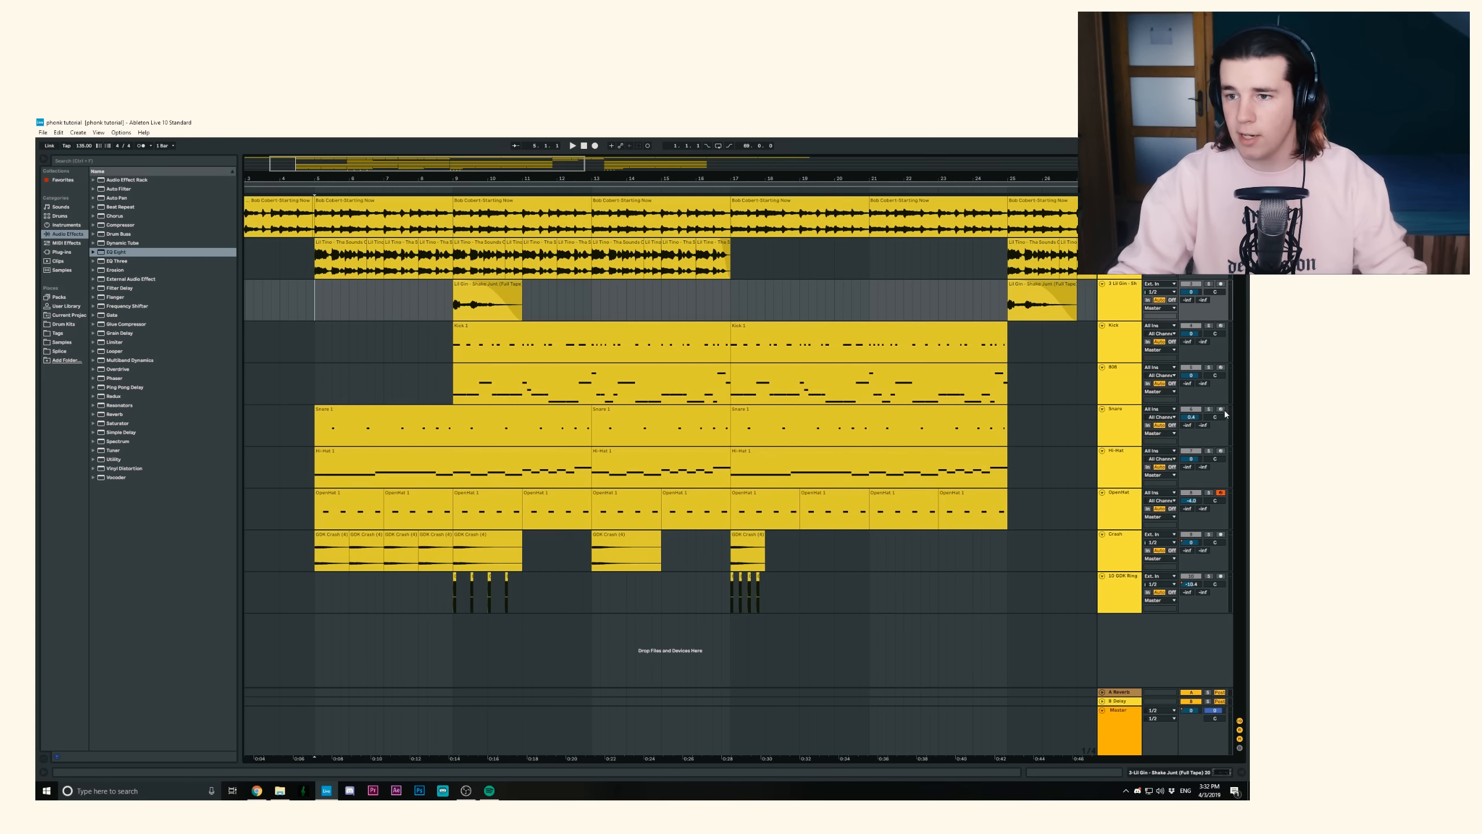
{"action": "key", "text": "space"}
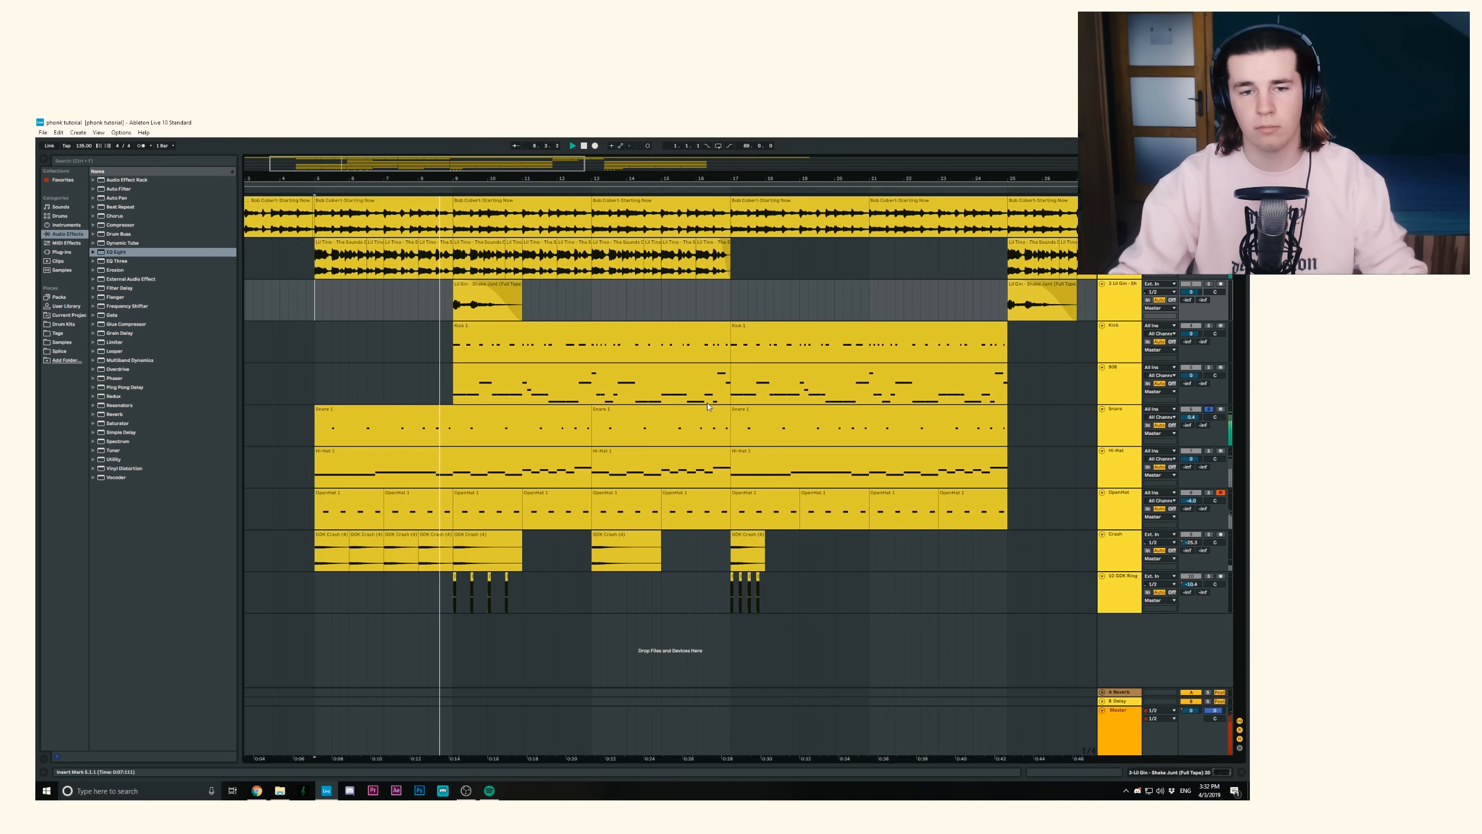
{"action": "left_click", "coordinate": [315, 380]}
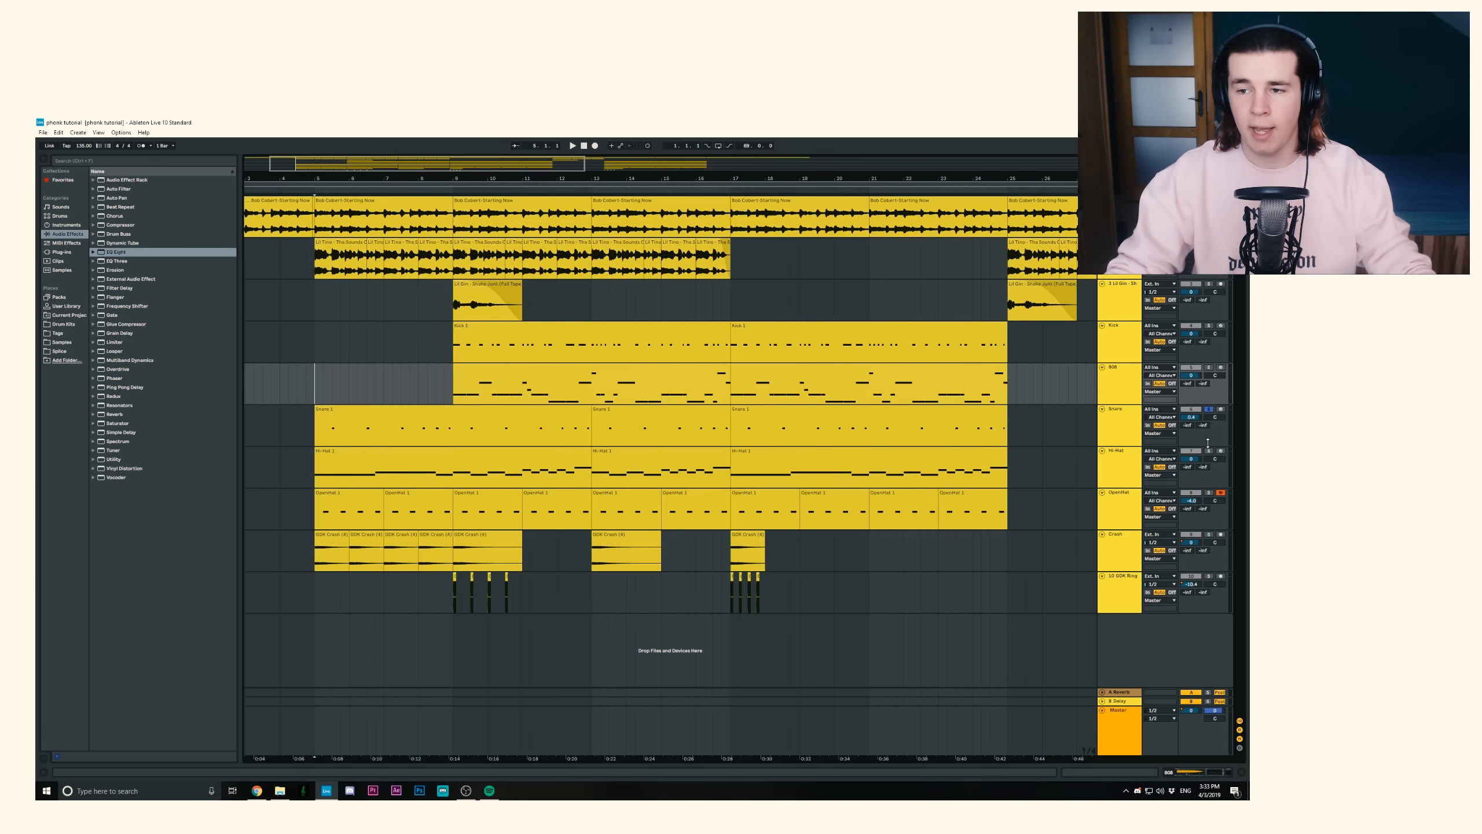
Step: Show the Hi-Hat track's device chain and the list of MIDI effects, and arm the track to play its pattern
{"action": "double_click", "coordinate": [1115, 469]}
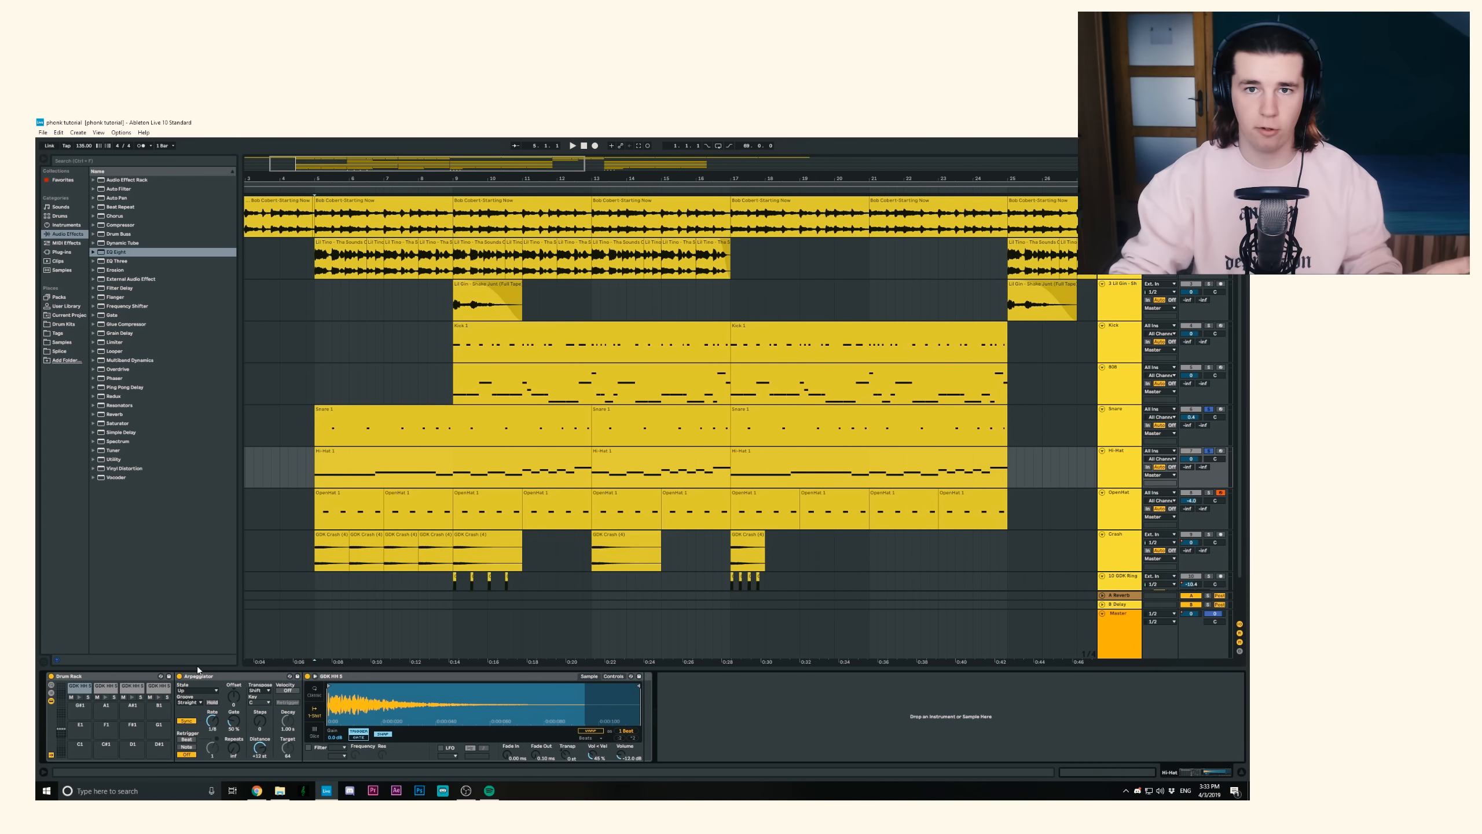
{"action": "left_click", "coordinate": [65, 243]}
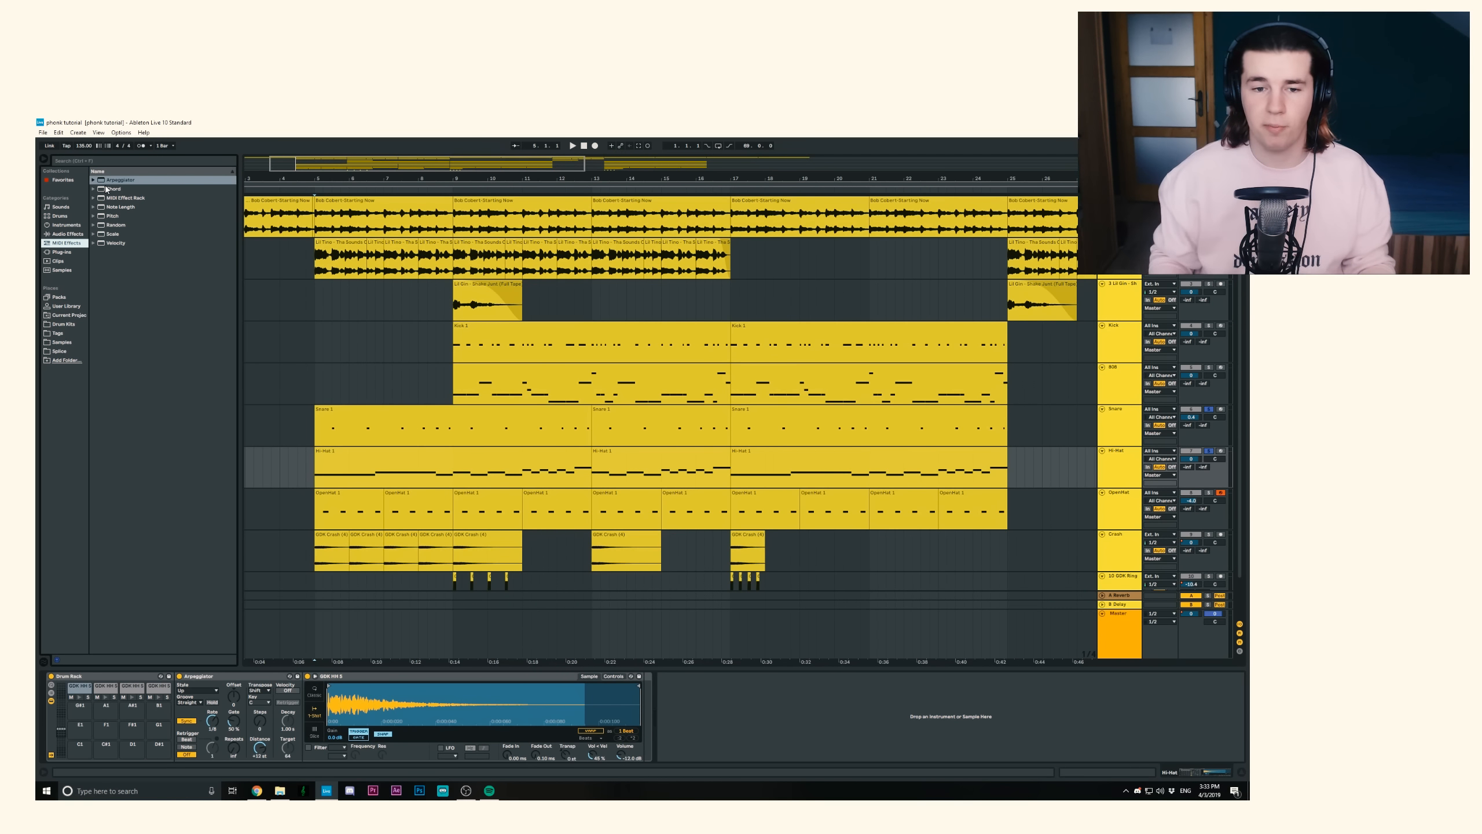
{"action": "left_click", "coordinate": [1221, 451]}
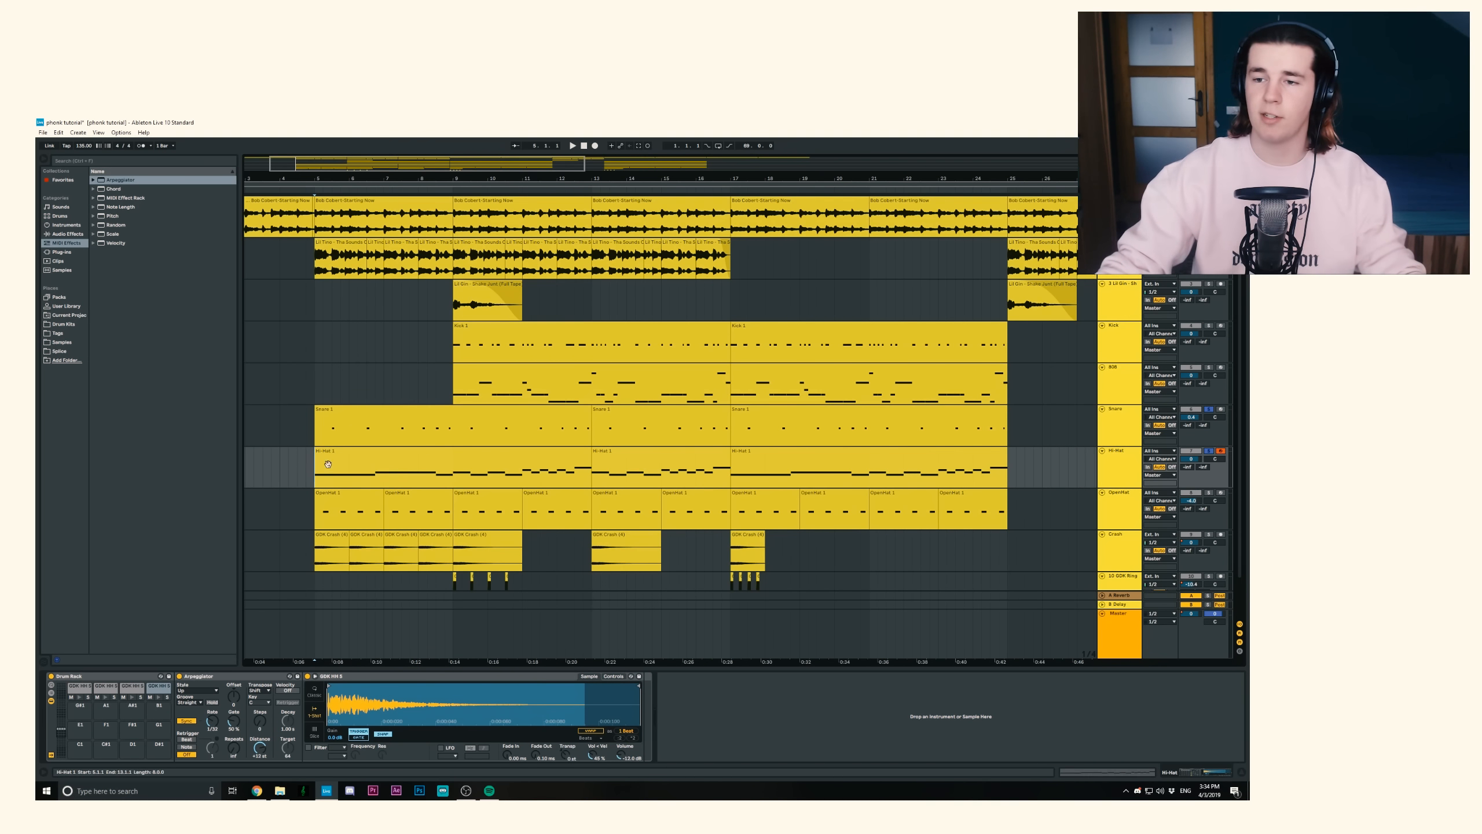
{"action": "key", "text": "space"}
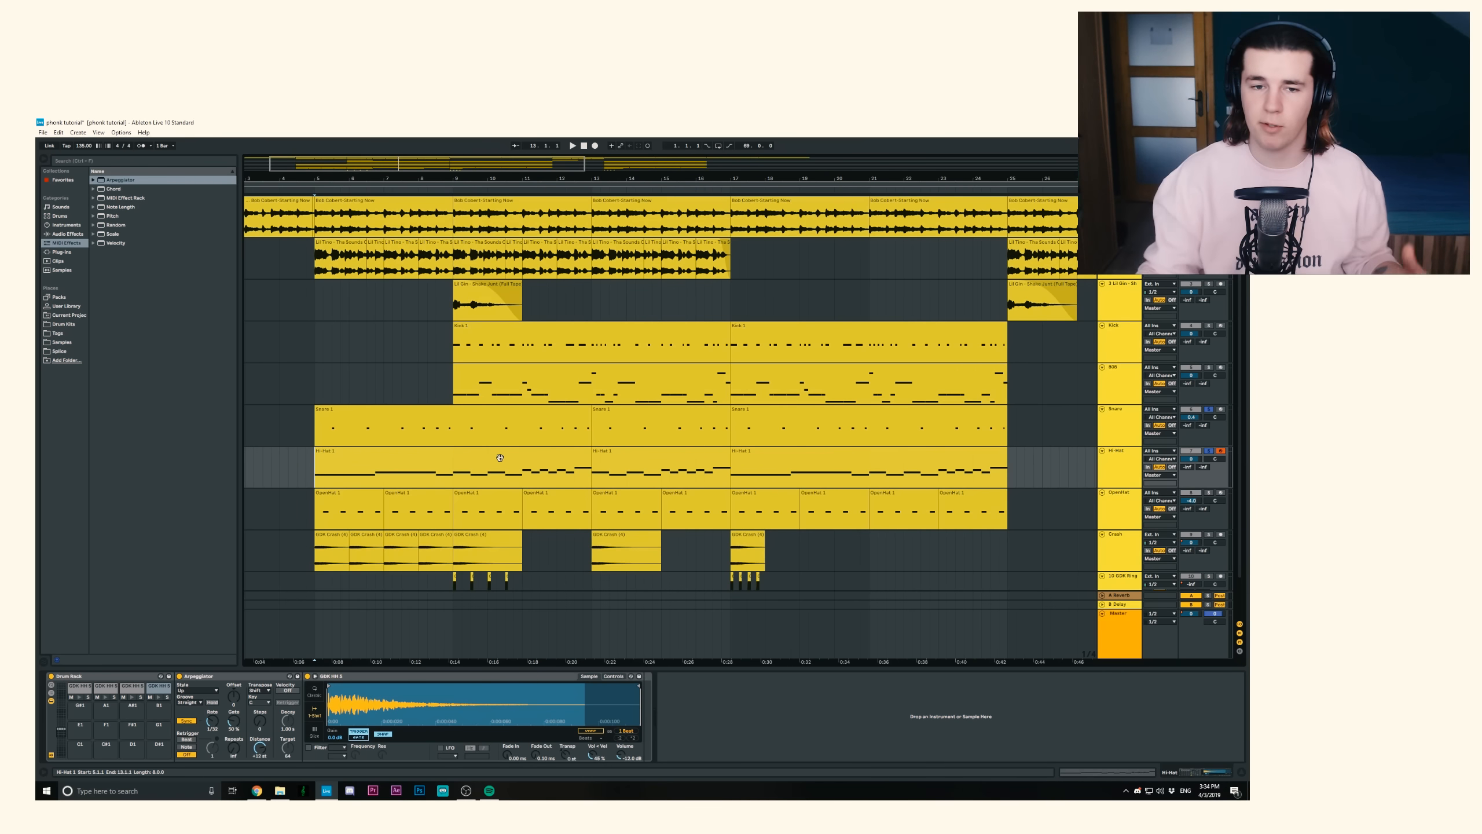
Step: Select the OpenHat track at bar 5 and play from there
{"action": "left_click", "coordinate": [314, 508]}
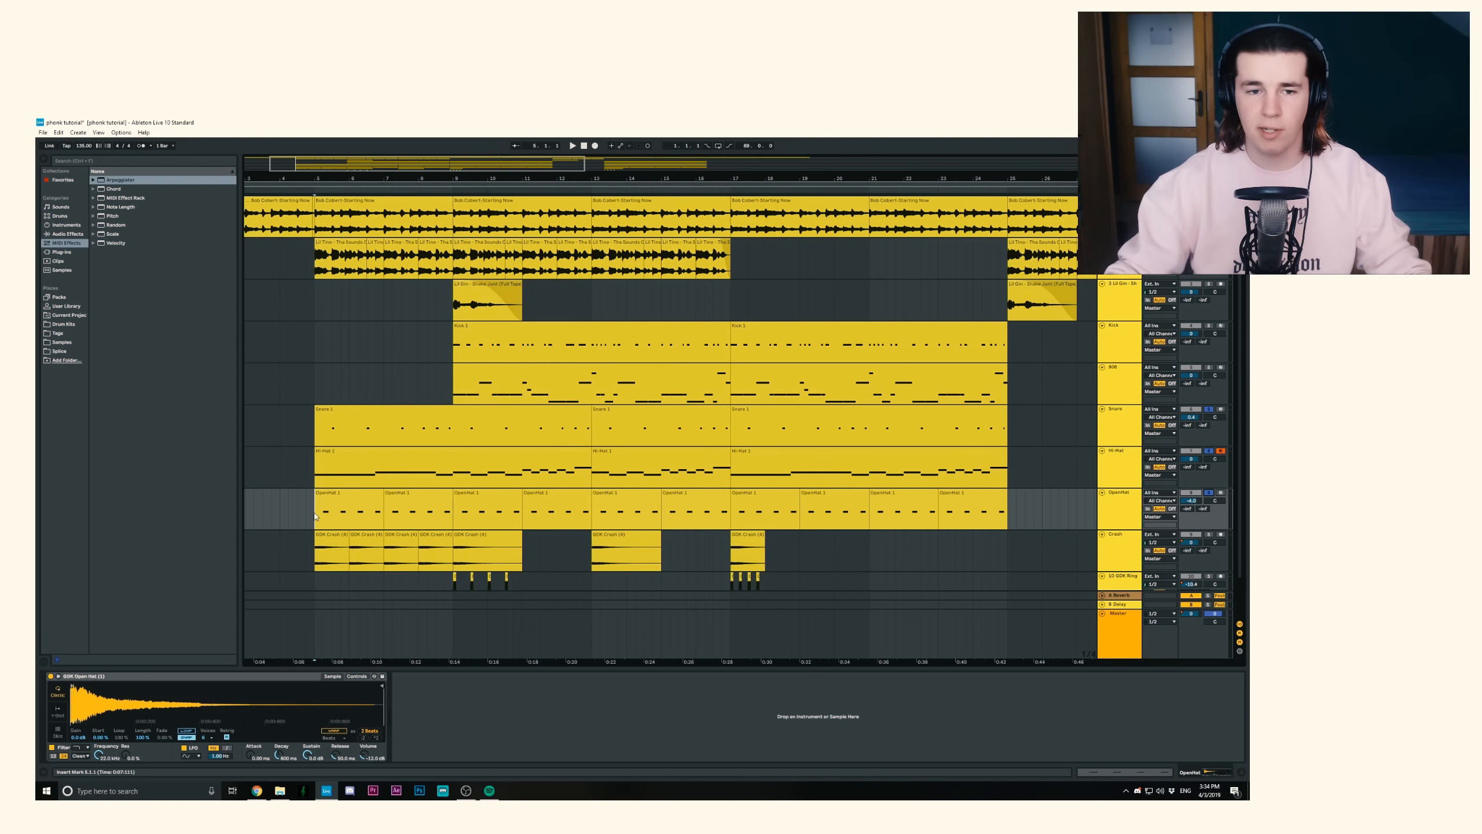
{"action": "key", "text": "space"}
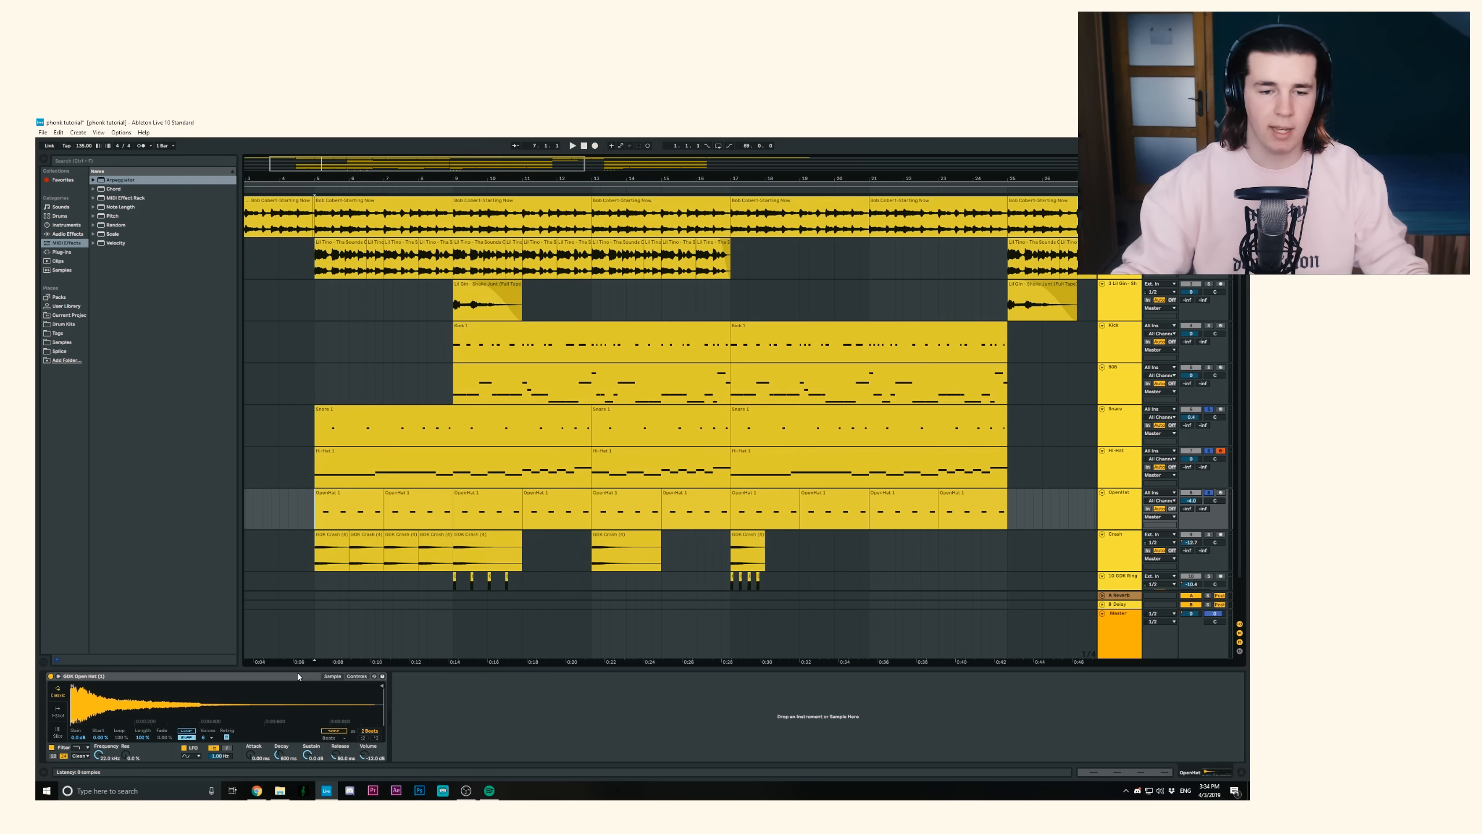
Step: Check the control parameters of the OpenHat track's sampler and return to its sample waveform
{"action": "left_click", "coordinate": [358, 676]}
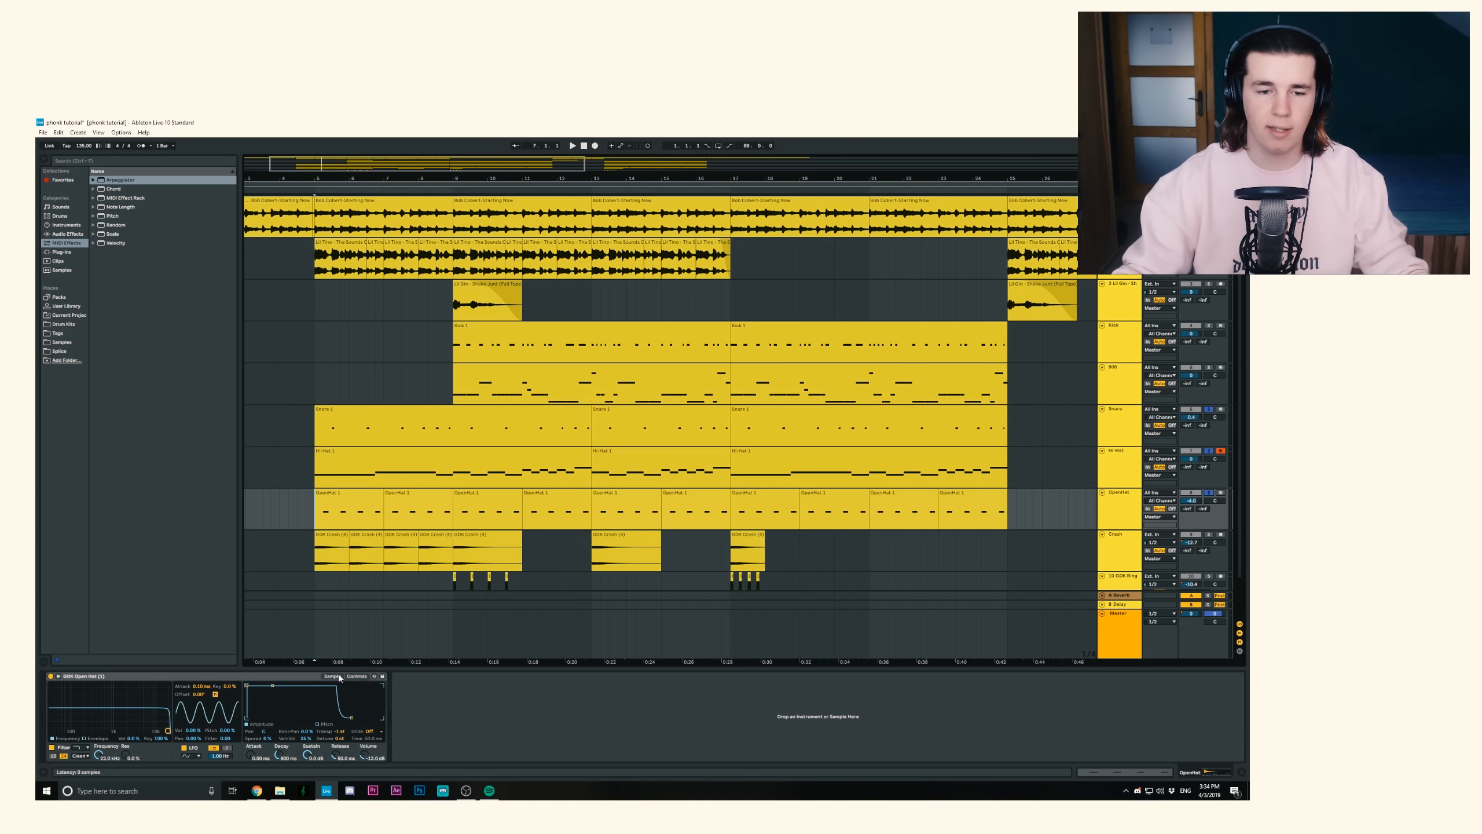
{"action": "left_click", "coordinate": [332, 677]}
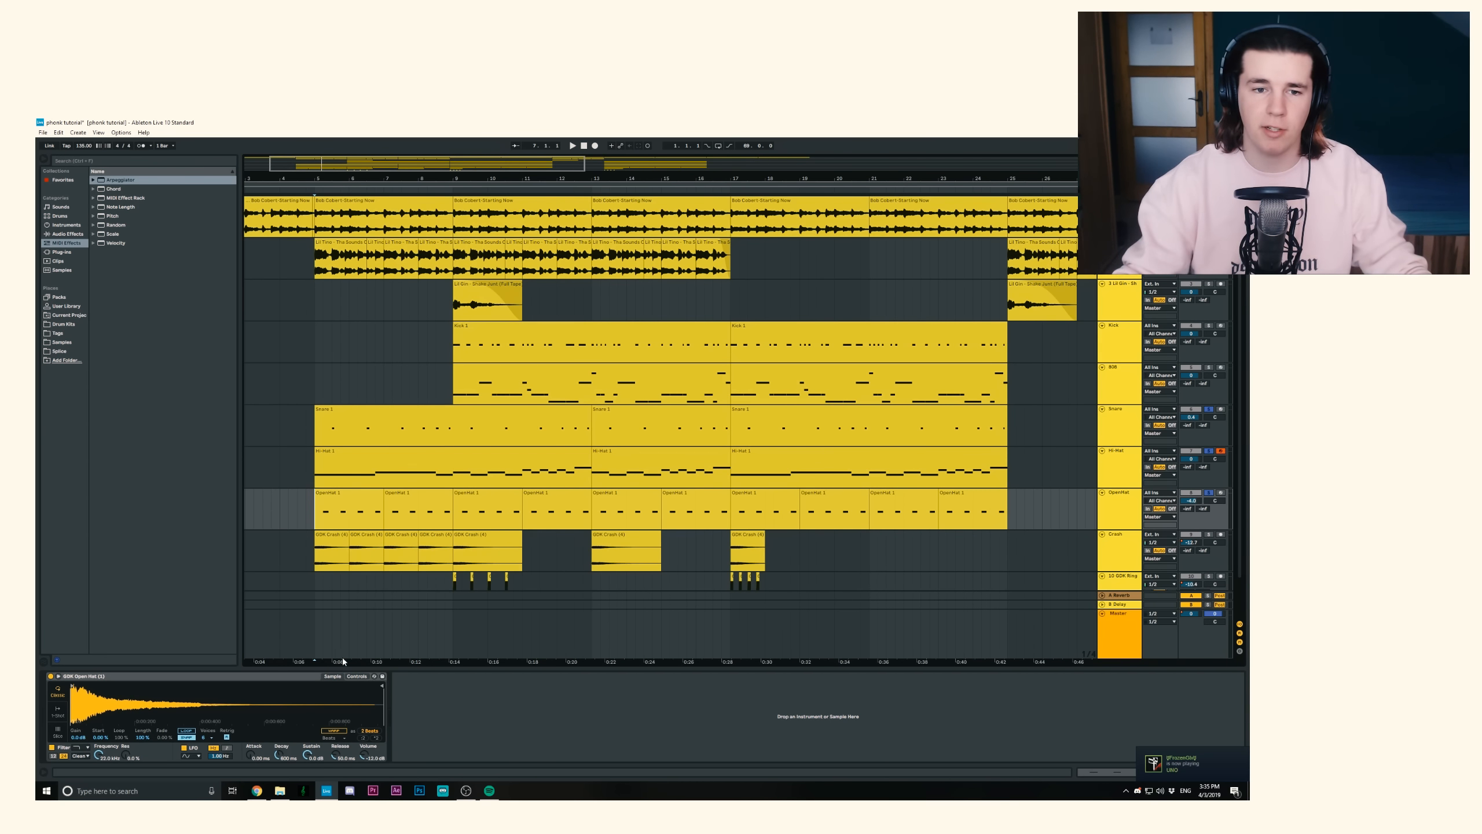
Step: Solo the Crash track, display the automation lanes, and play the crashes from bar 5
{"action": "scroll", "coordinate": [1218, 516], "scroll_direction": "down", "scroll_amount": 1}
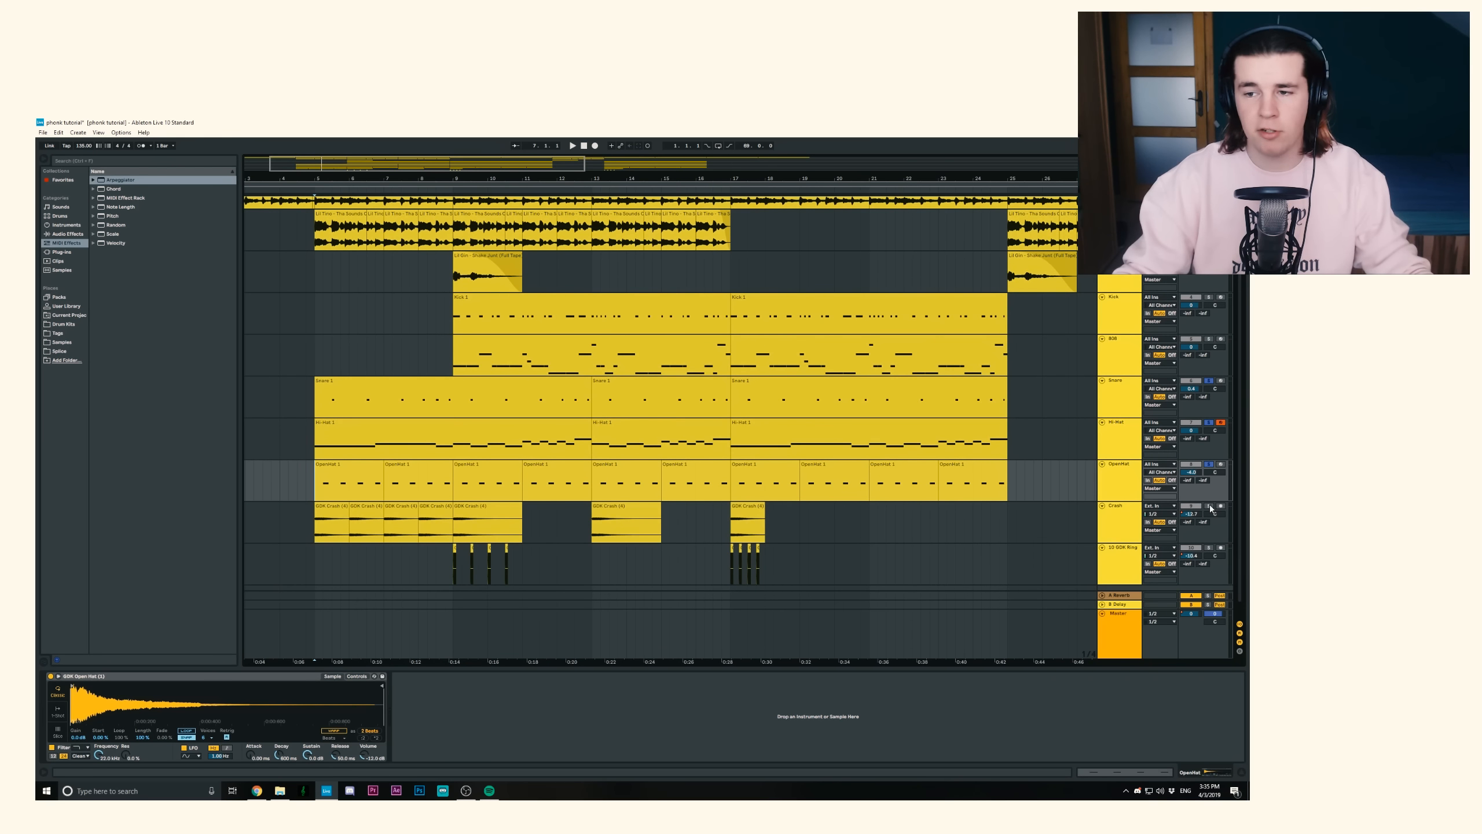
{"action": "left_click", "coordinate": [1208, 506]}
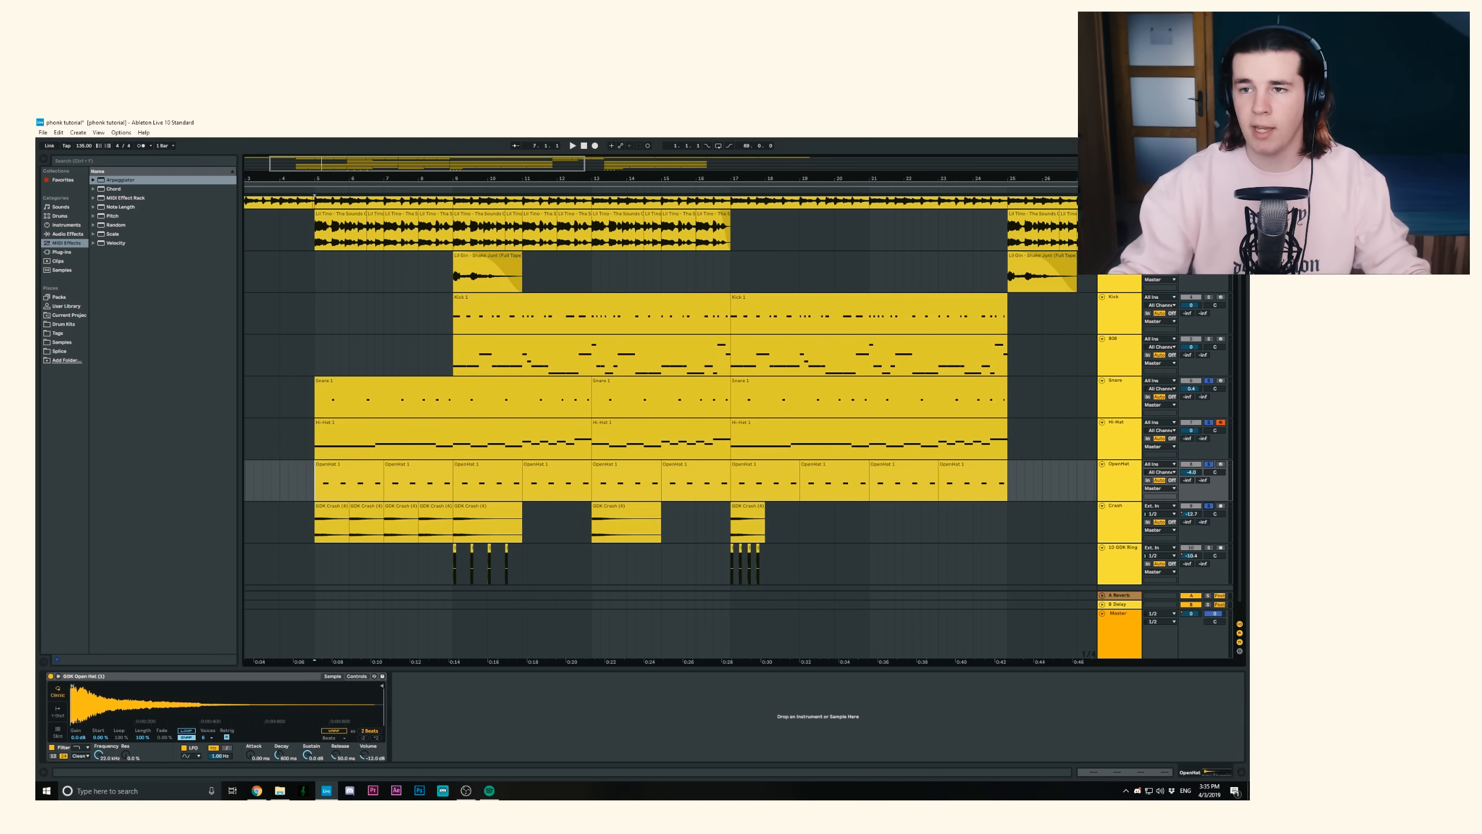
{"action": "key", "text": "a"}
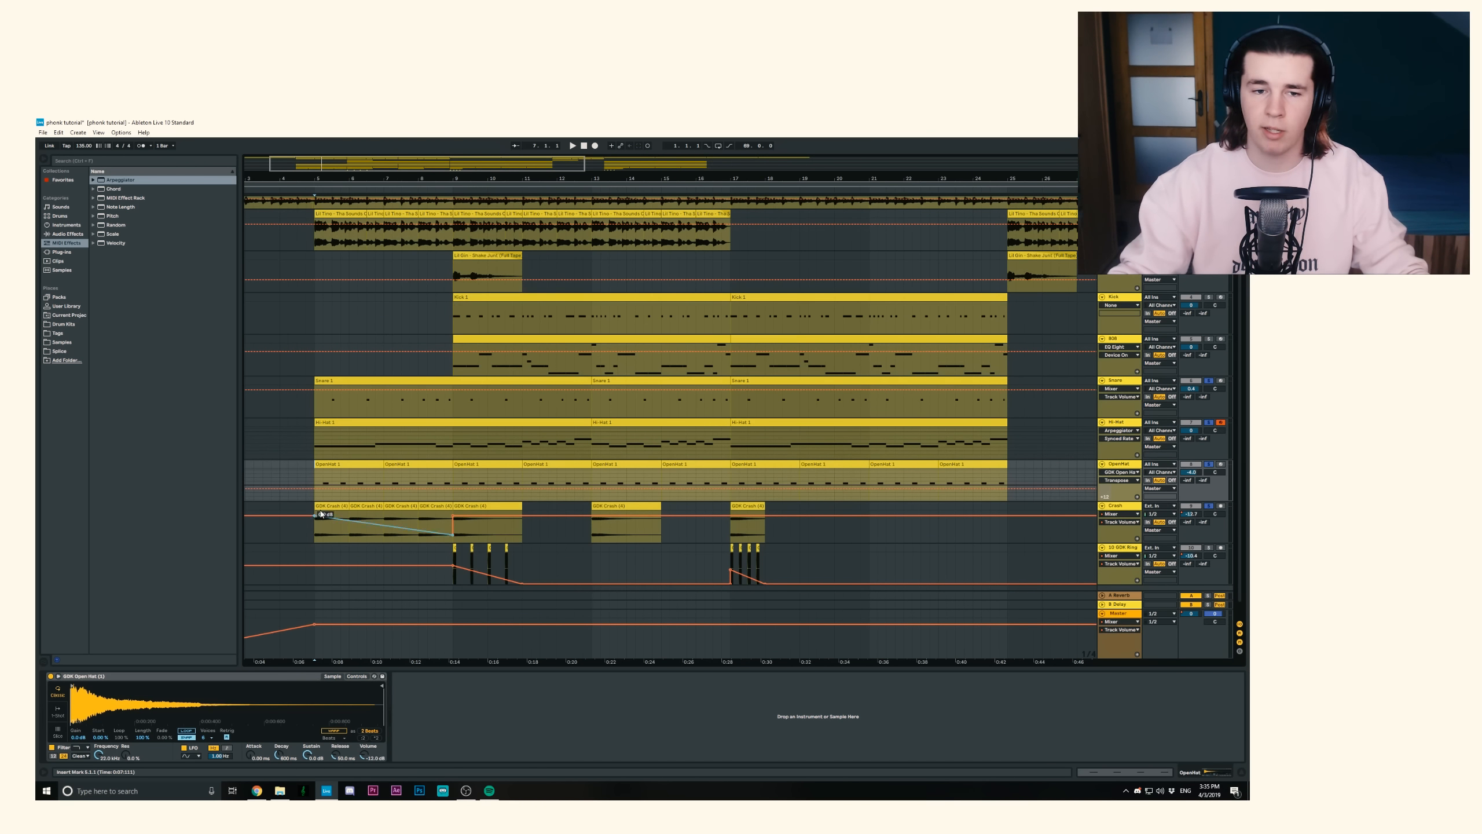
{"action": "left_click", "coordinate": [310, 532]}
{"action": "left_click", "coordinate": [337, 533]}
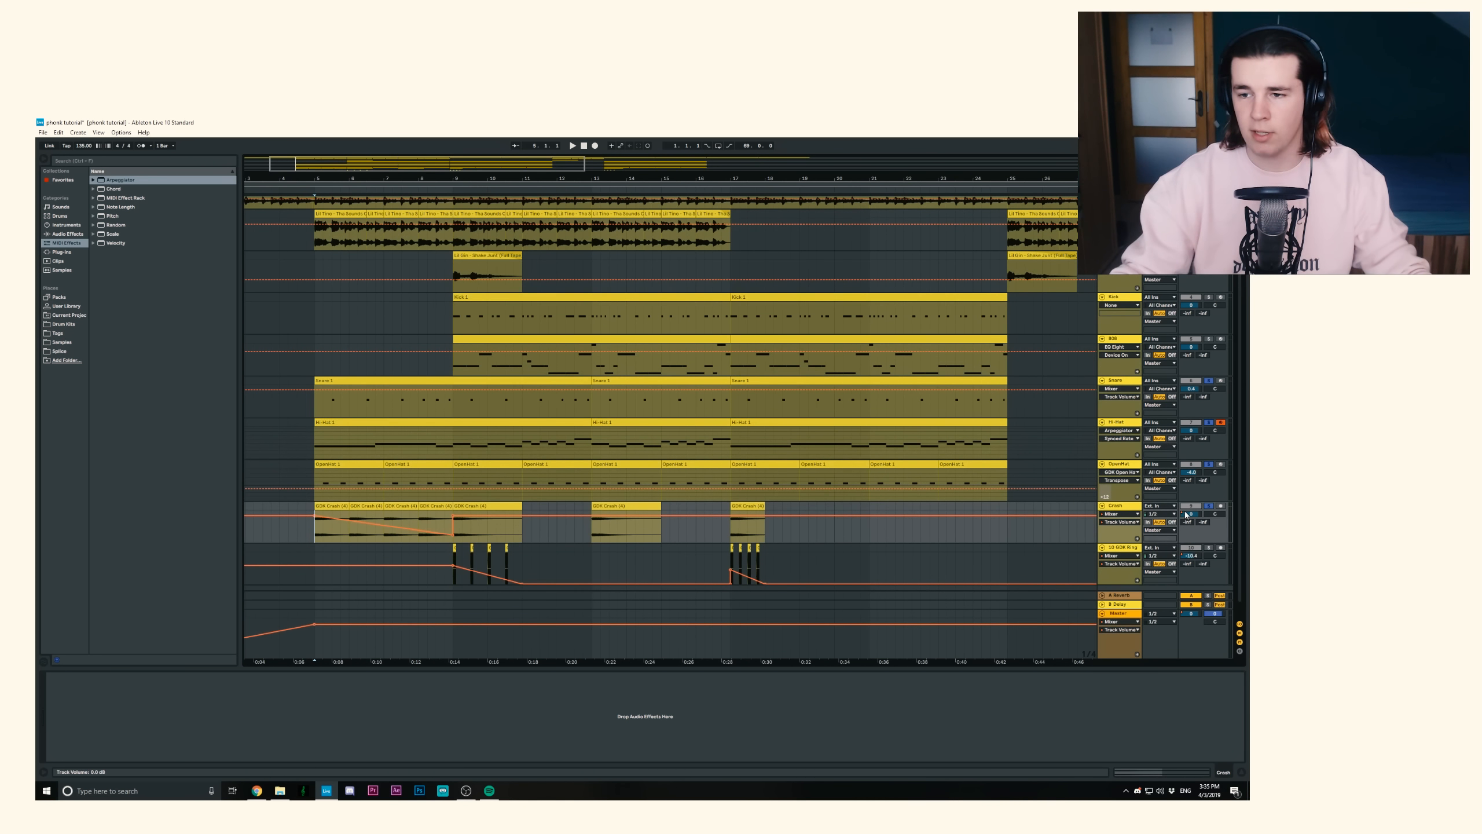
{"action": "key", "text": "space"}
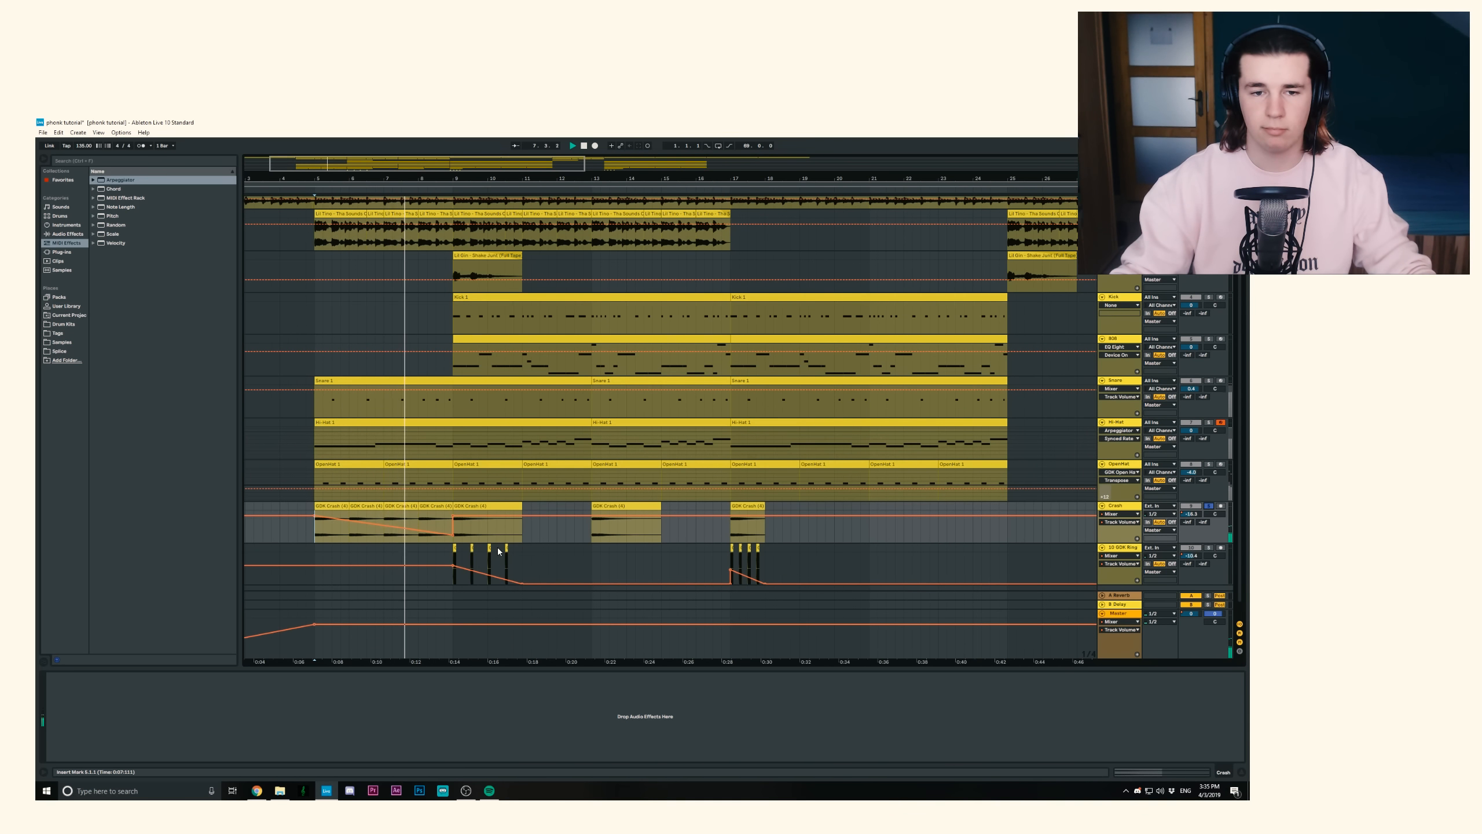
{"action": "key", "text": "space"}
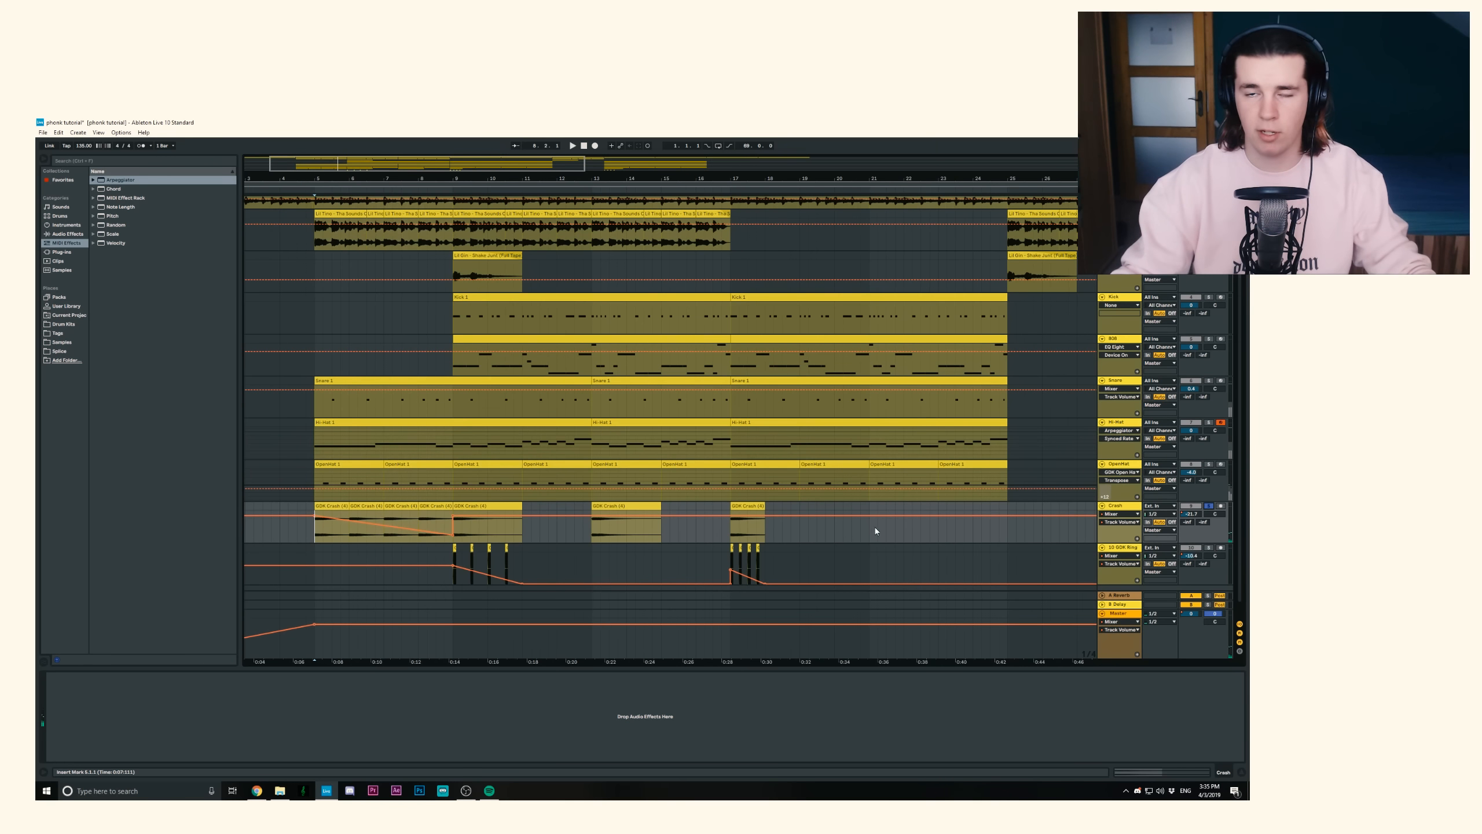
Step: Turn off the solo on the Crash track and hide the automation lanes
{"action": "left_click", "coordinate": [1208, 506]}
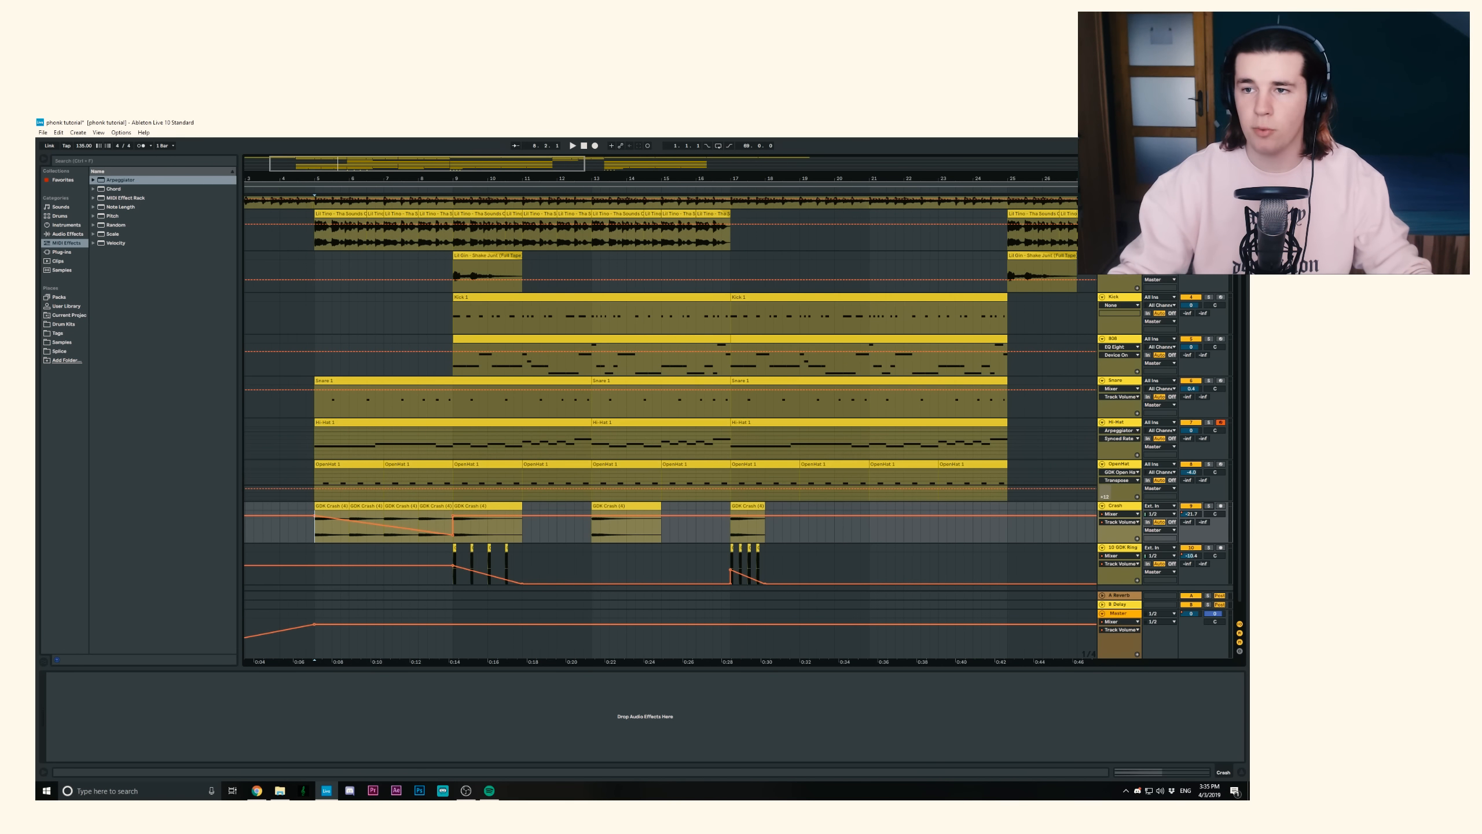
{"action": "key", "text": "ctrl+a"}
{"action": "key", "text": "a"}
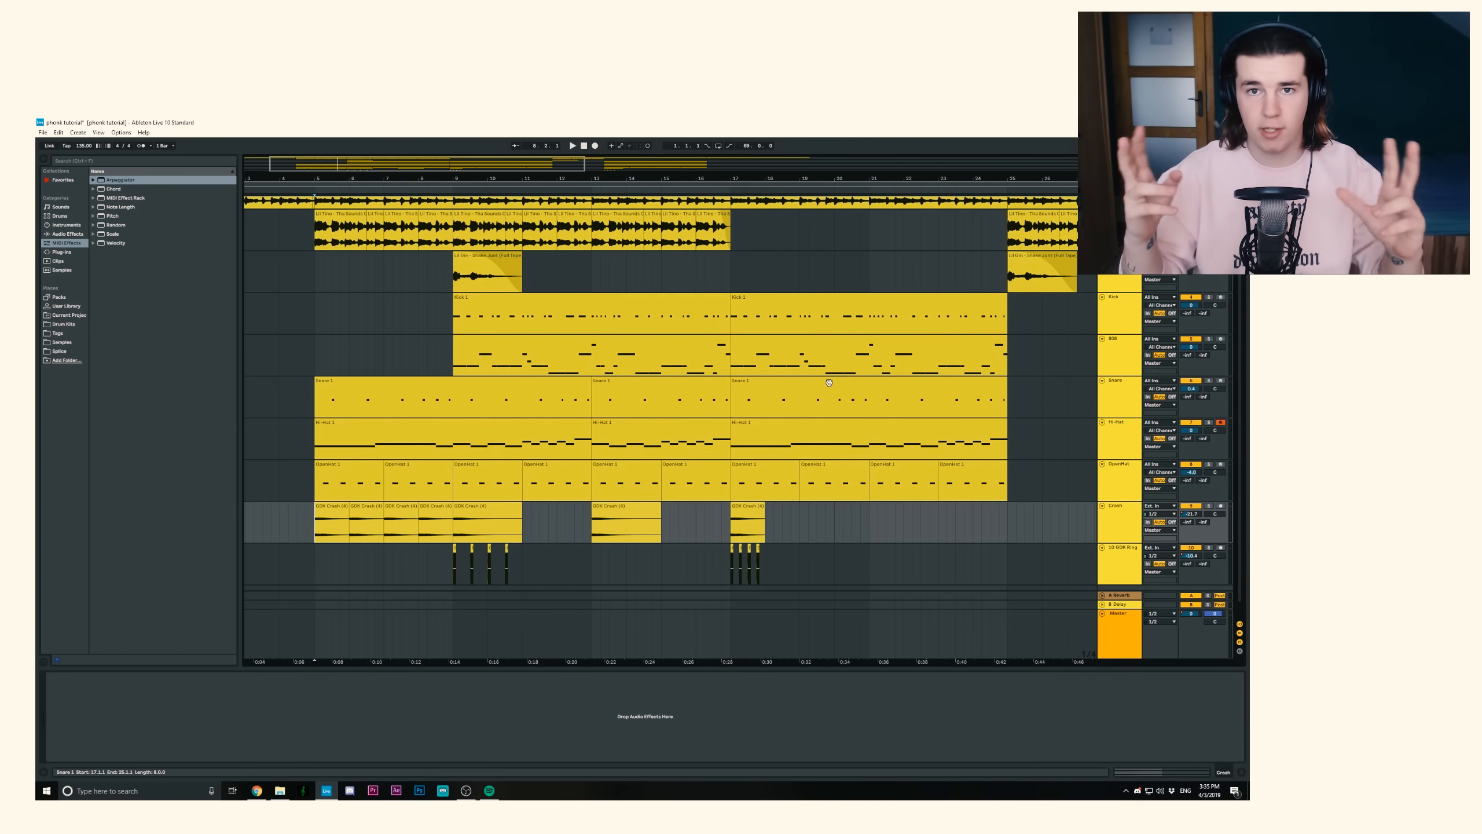
Step: Solo the GDR Ring track and play its hits from bar 9
{"action": "scroll", "coordinate": [642, 467], "scroll_direction": "down", "scroll_amount": 1}
{"action": "left_click", "coordinate": [452, 549]}
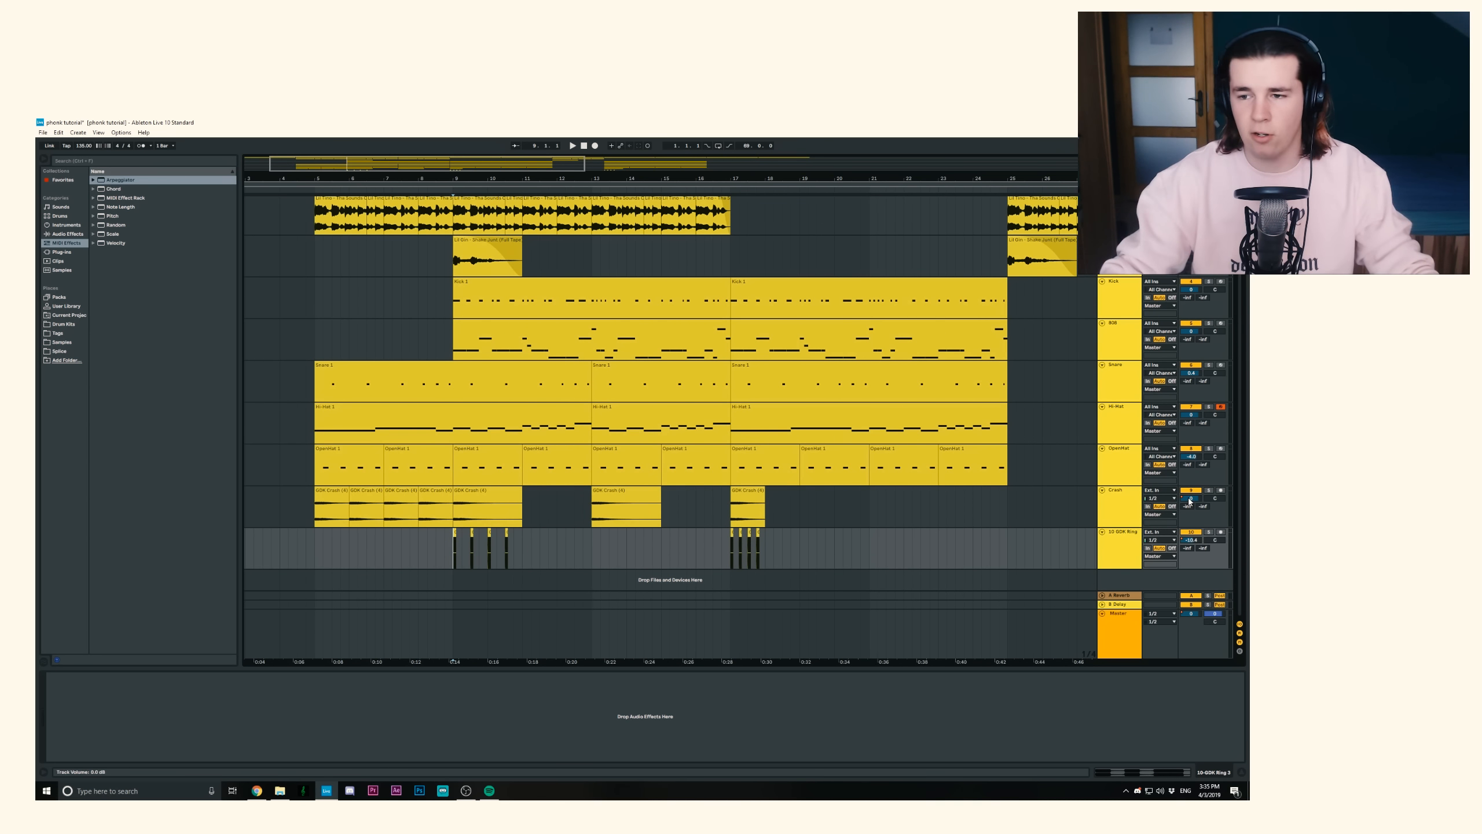
{"action": "left_click", "coordinate": [1208, 532]}
{"action": "key", "text": "space"}
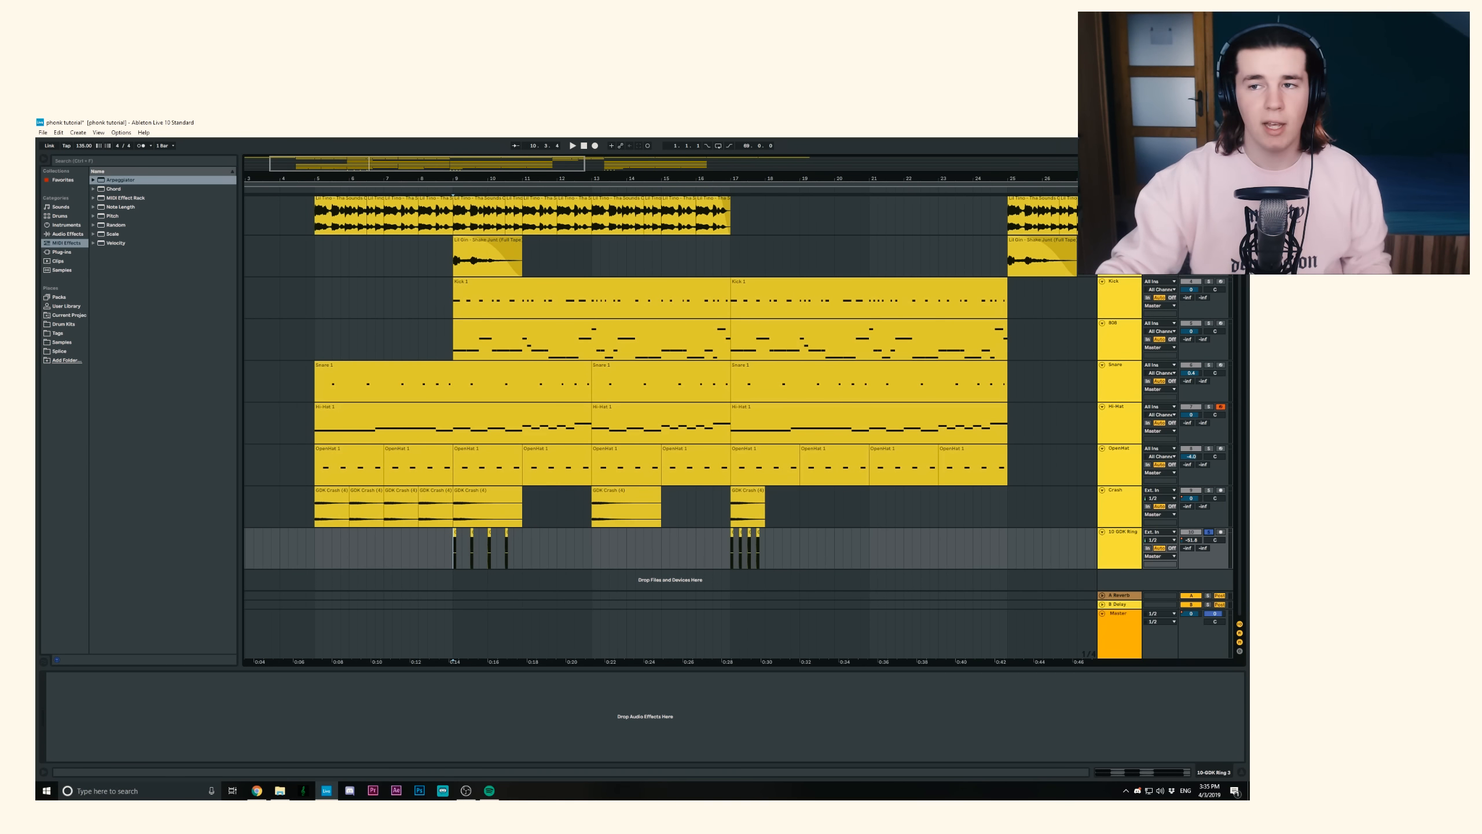
Step: Show the automation lanes, play the second group of ring hits from just before bar 17, and hide the lanes again
{"action": "key", "text": "a"}
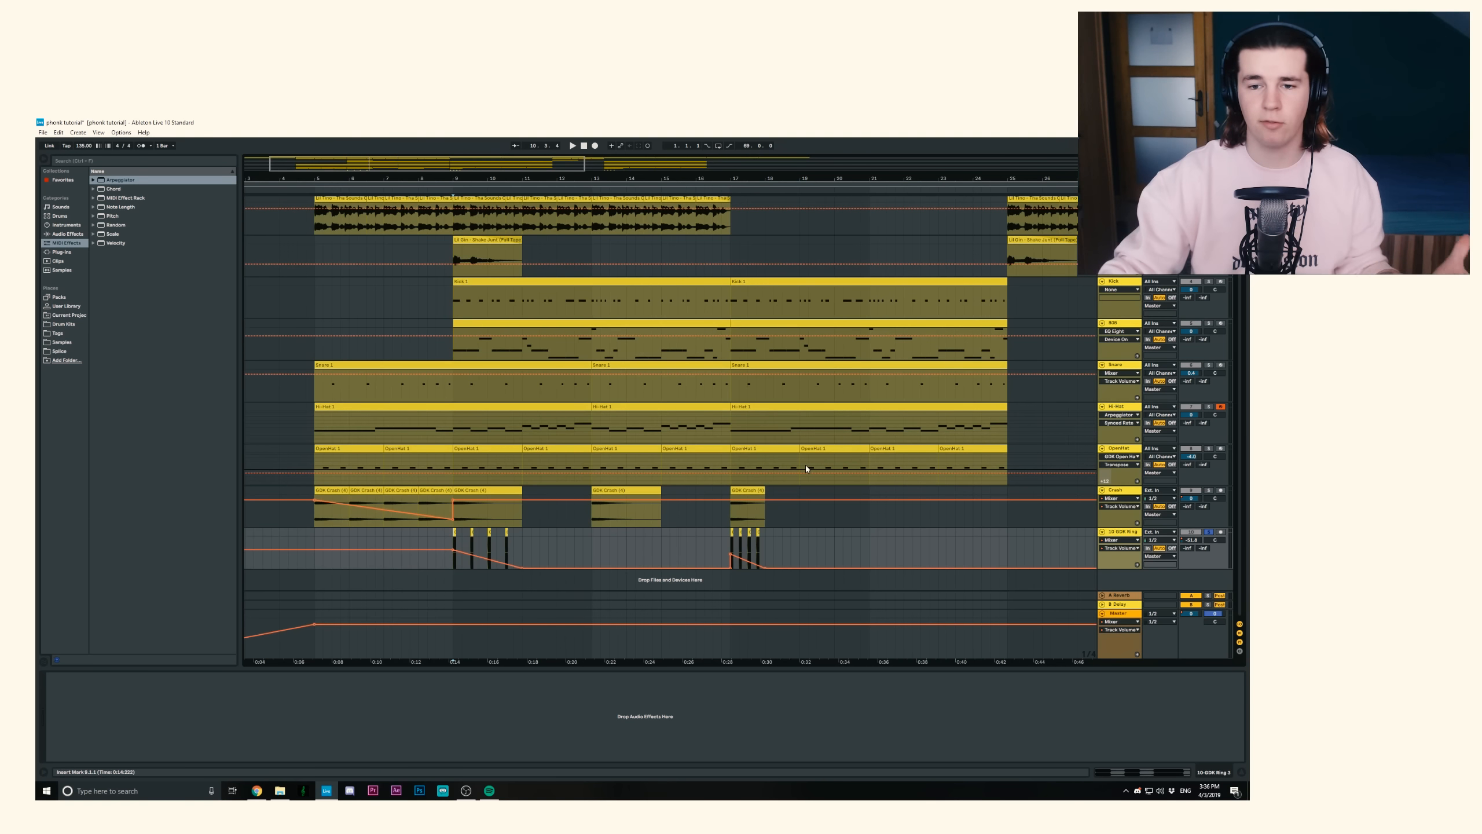
{"action": "left_click", "coordinate": [723, 545]}
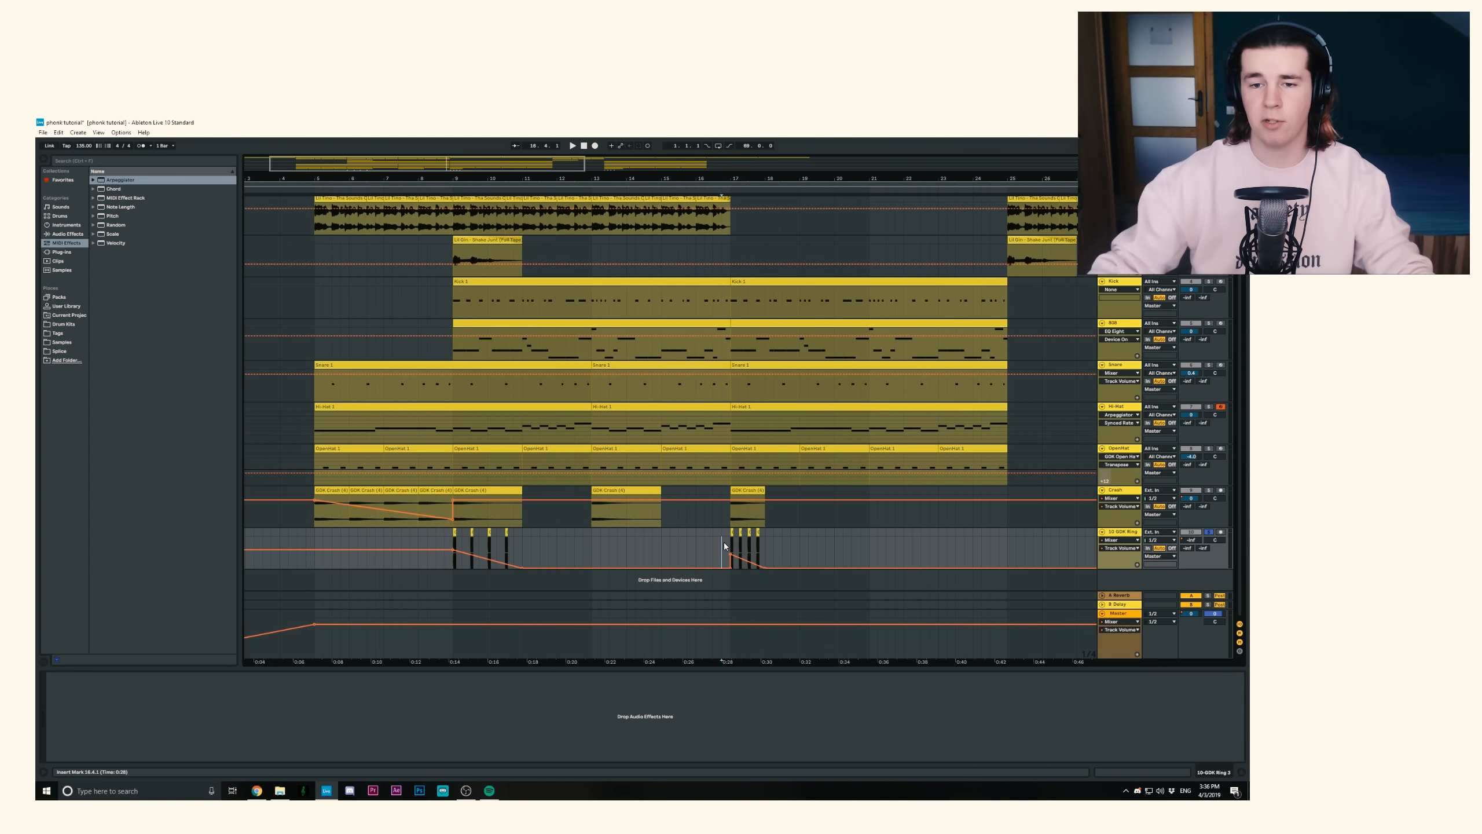
{"action": "key", "text": "space"}
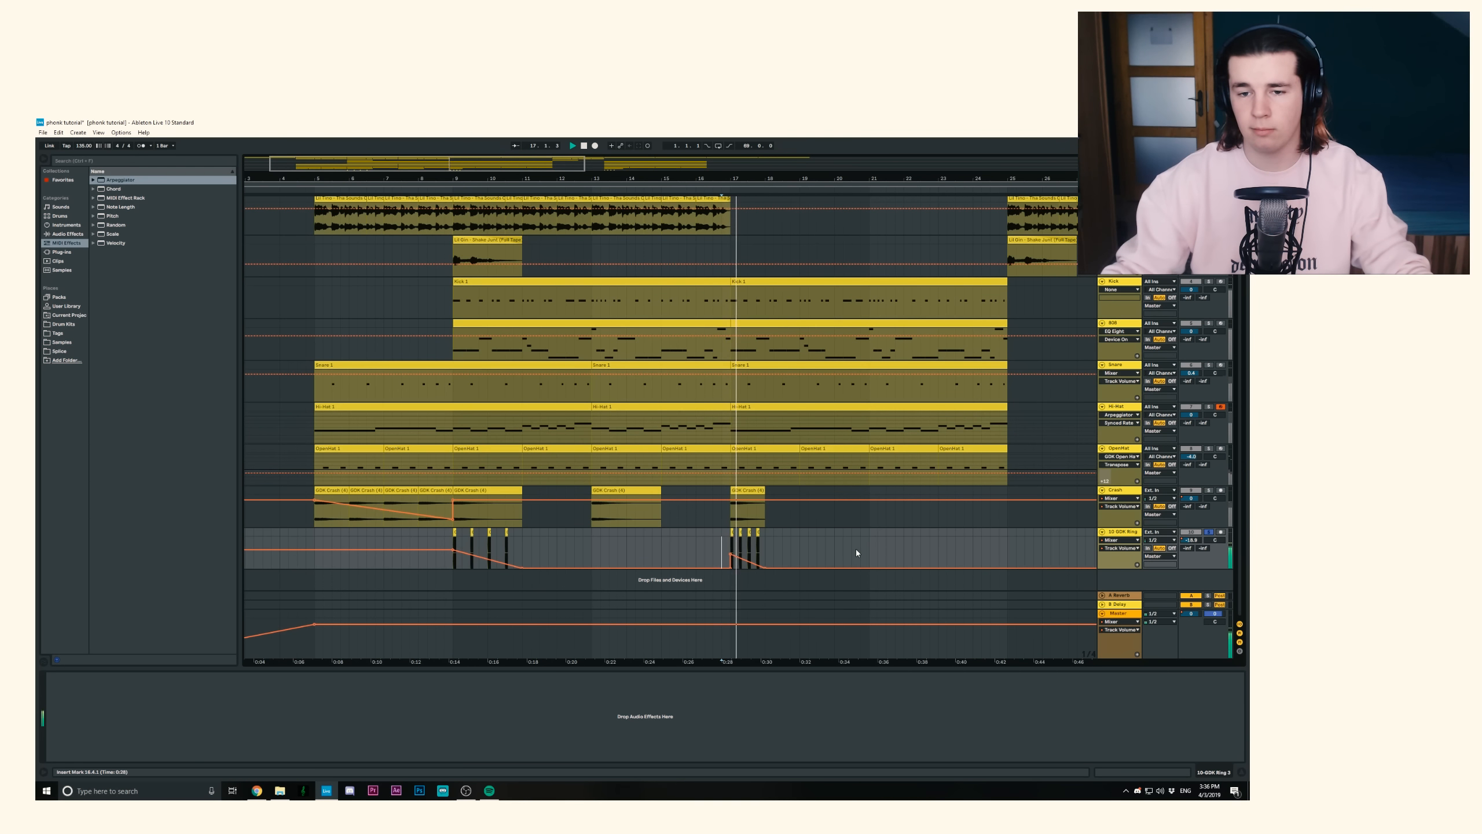
{"action": "key", "text": "space"}
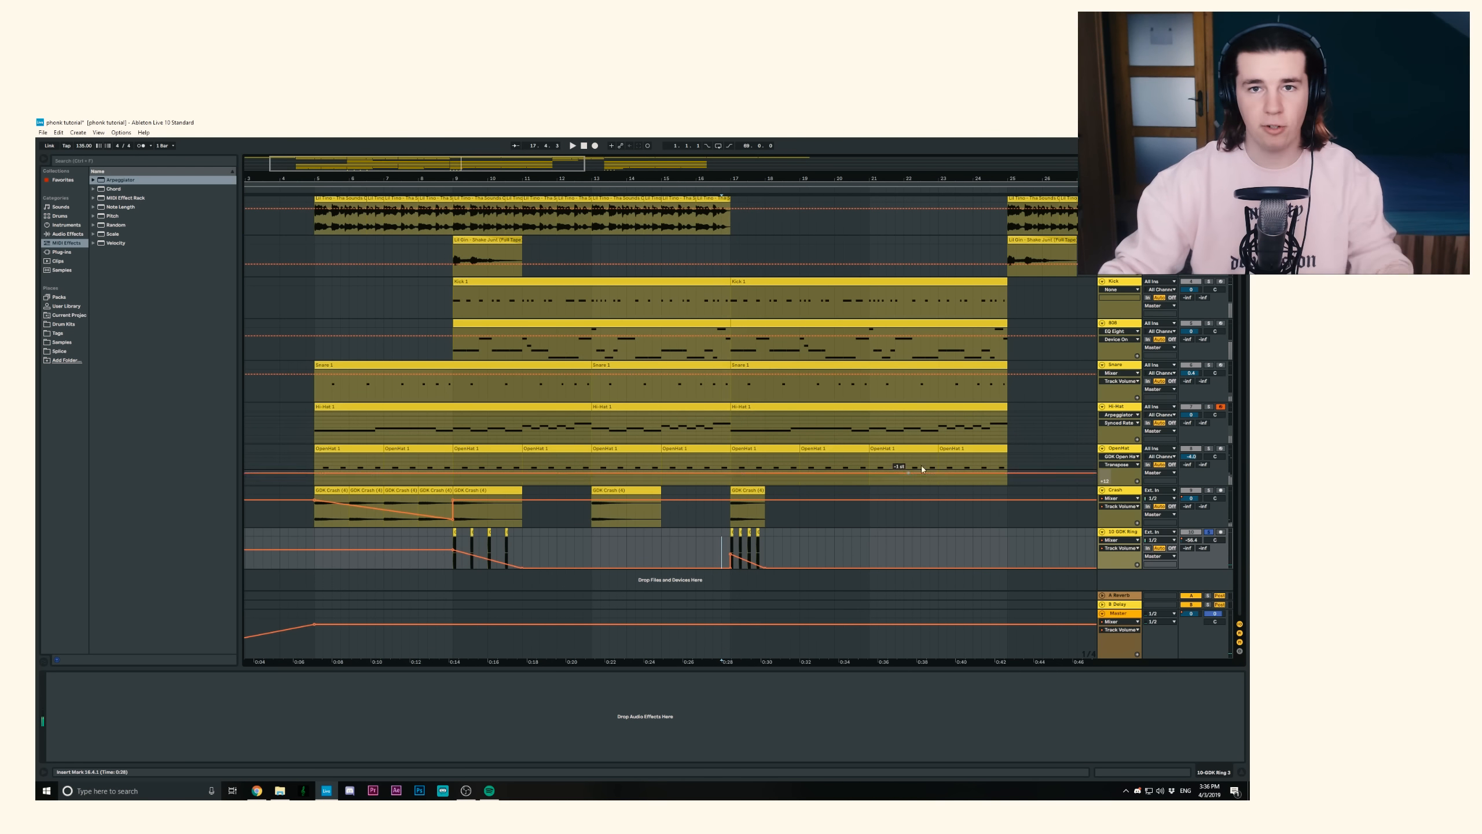
{"action": "key", "text": "a"}
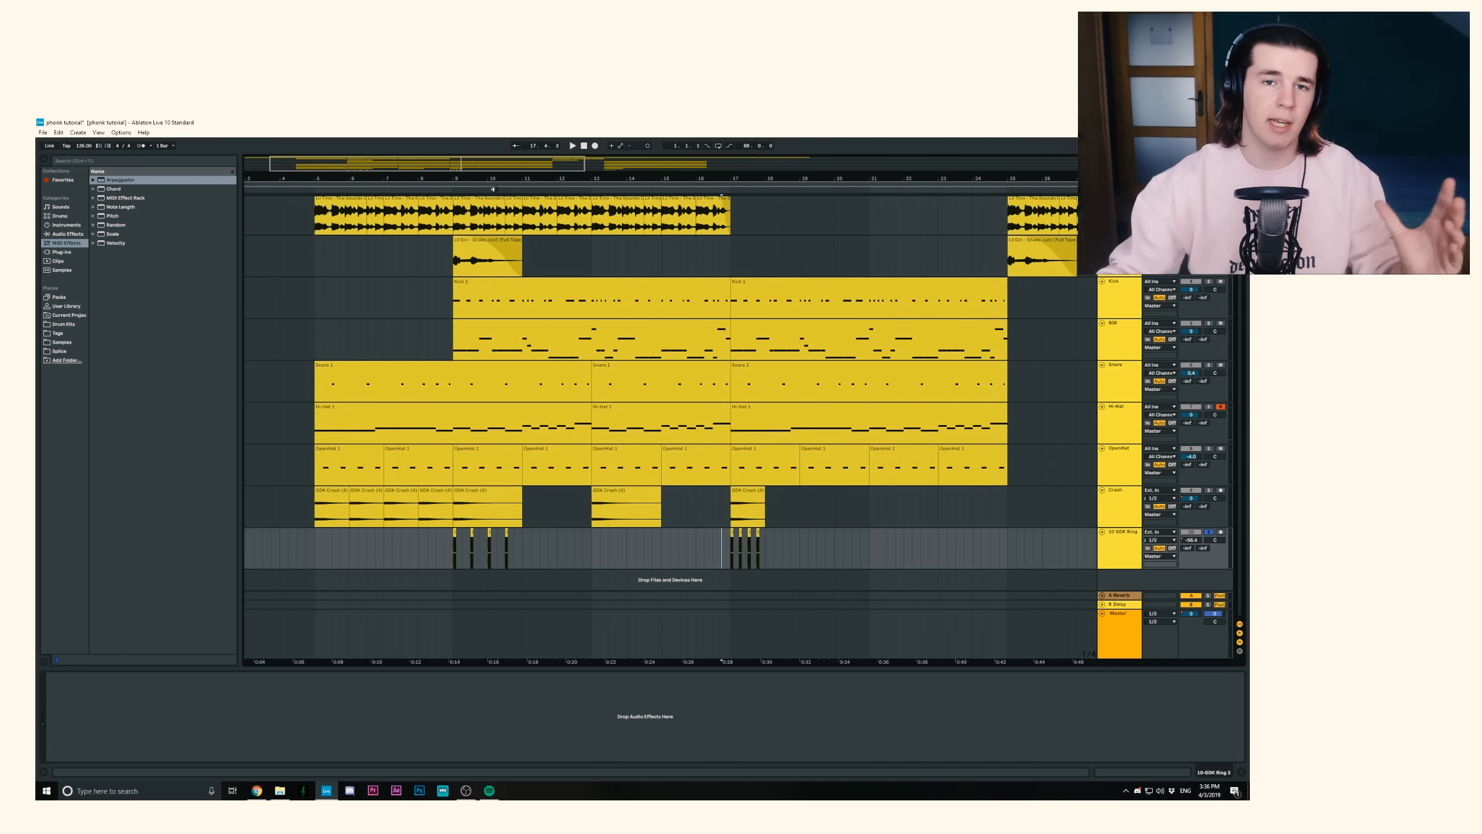
Step: Solo the Shake Junt vocal sample track and play it from bar 9
{"action": "left_click_drag", "start_coordinate": [485, 175], "coordinate": [485, 143]}
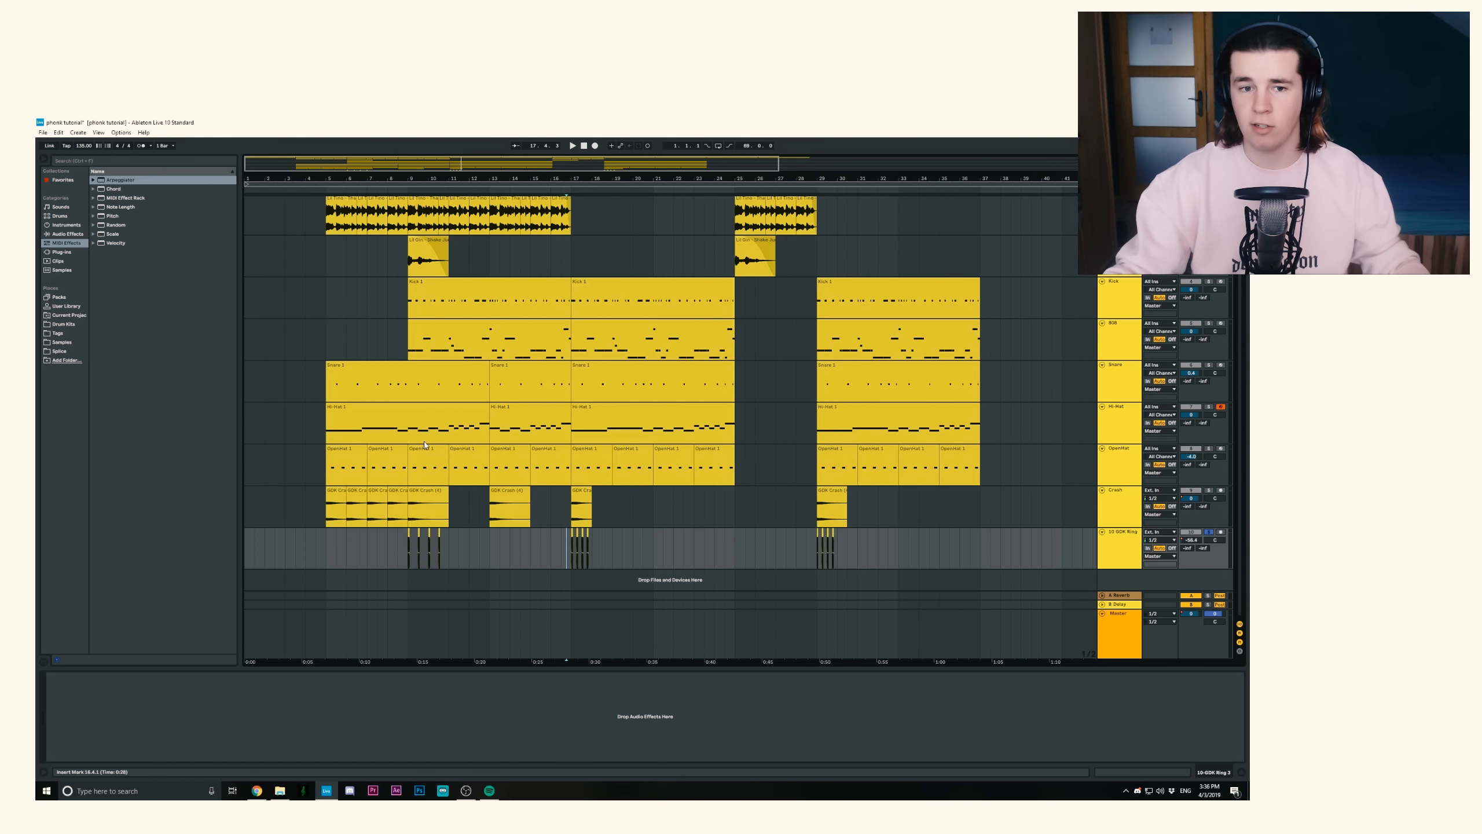
{"action": "scroll", "coordinate": [425, 444], "scroll_direction": "up", "scroll_amount": 2}
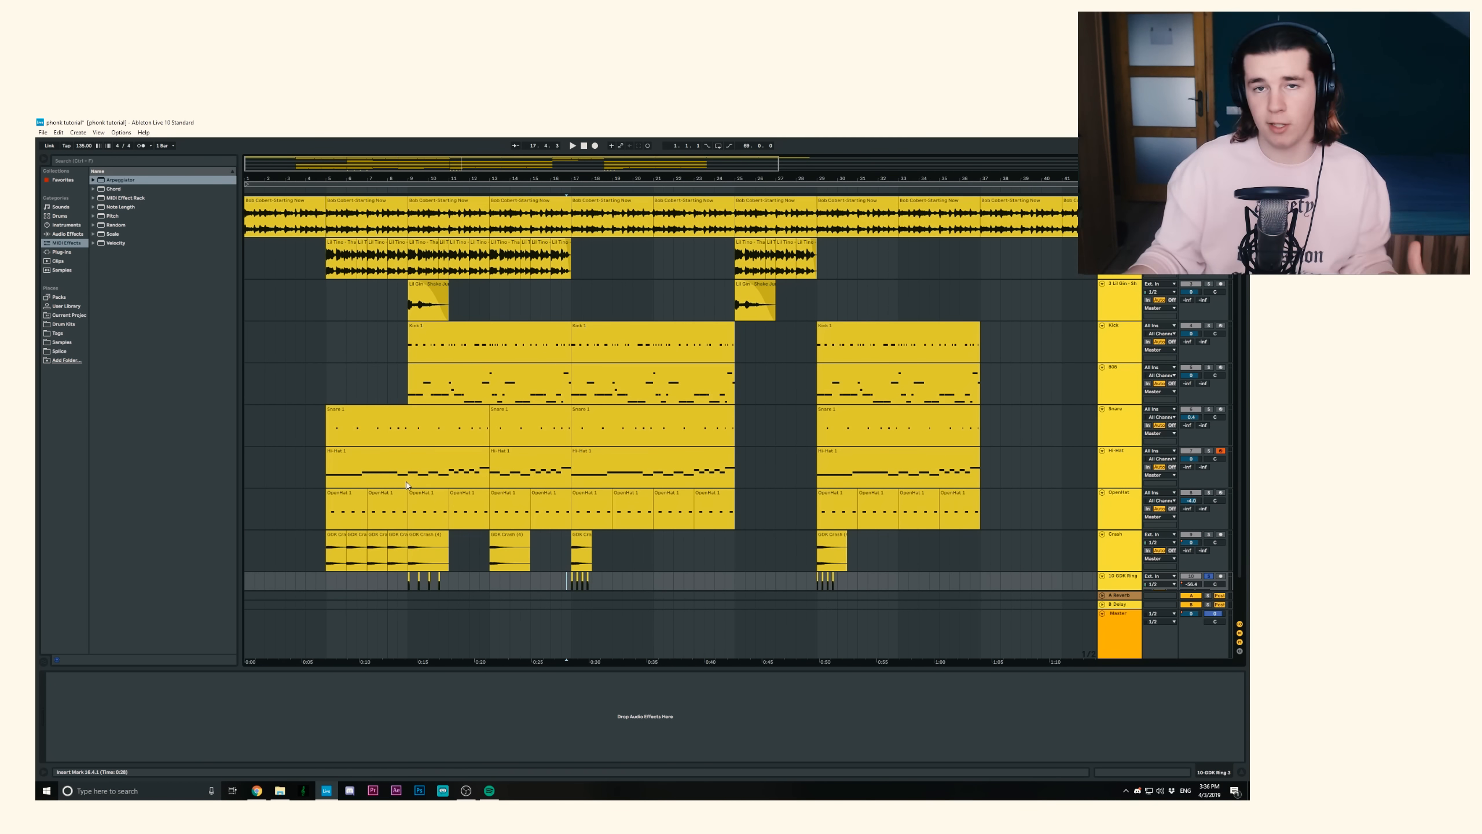
{"action": "left_click", "coordinate": [326, 383]}
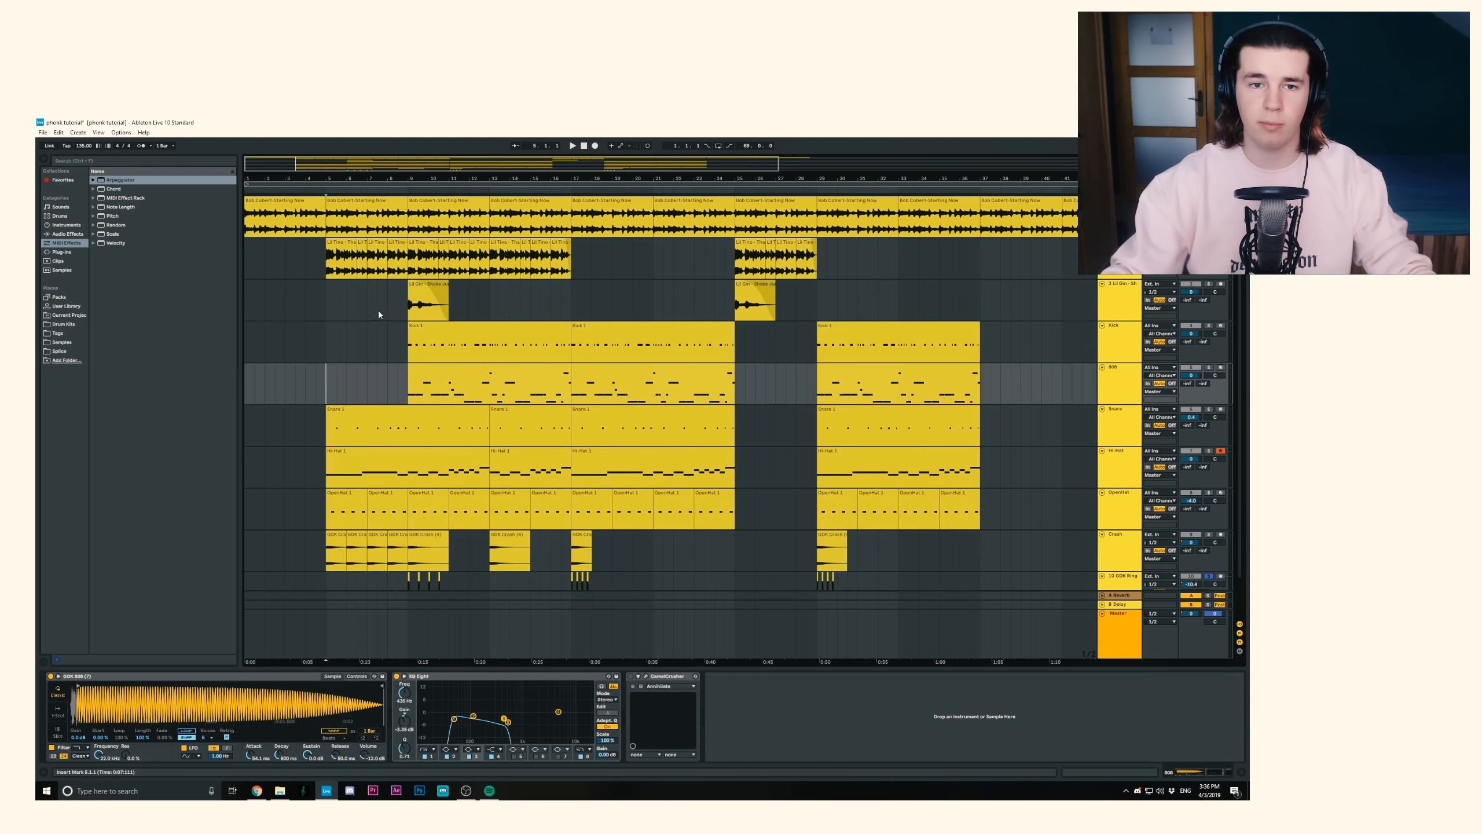
{"action": "left_click", "coordinate": [412, 312]}
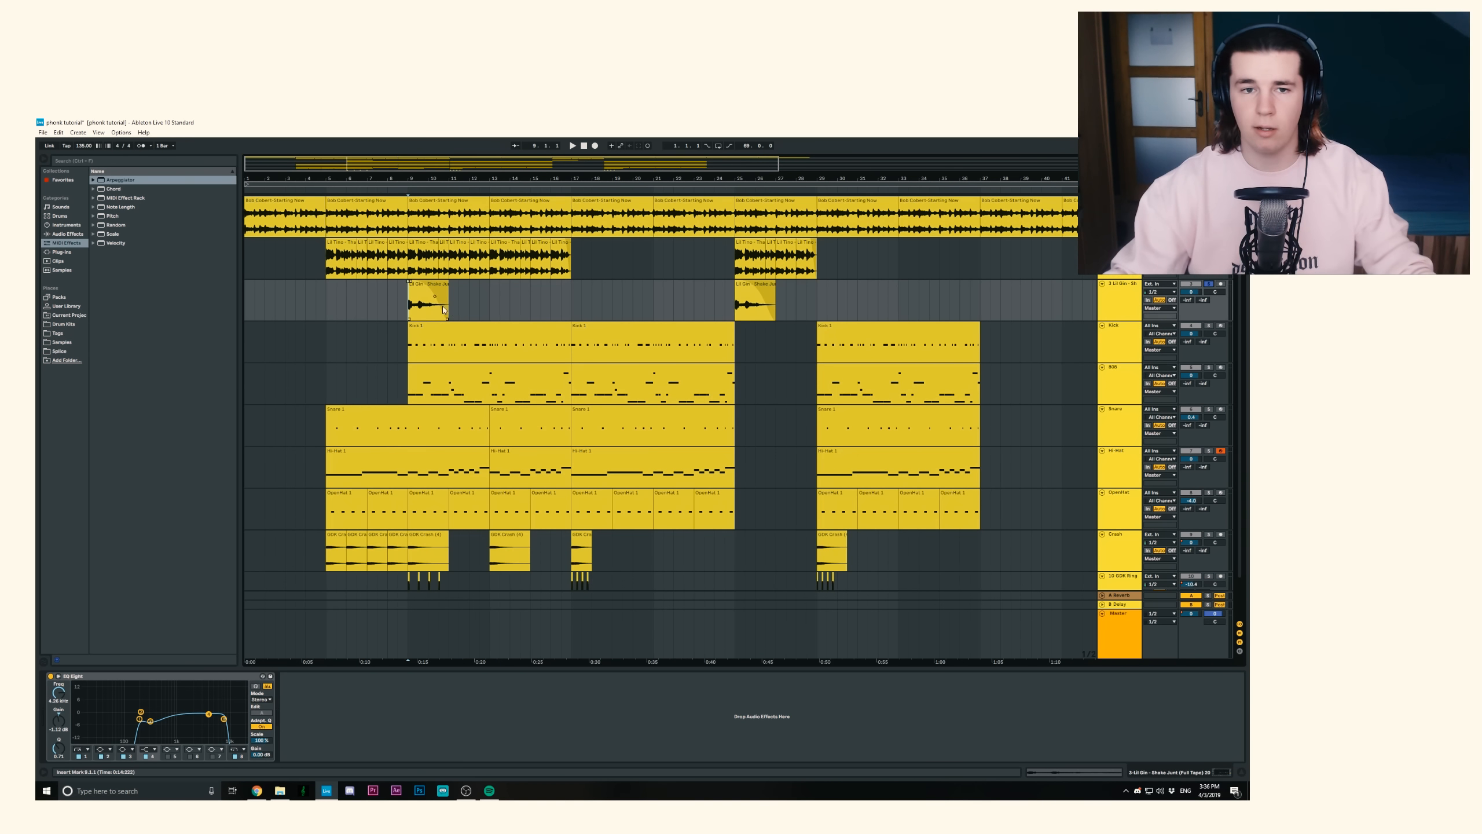
{"action": "key", "text": "space"}
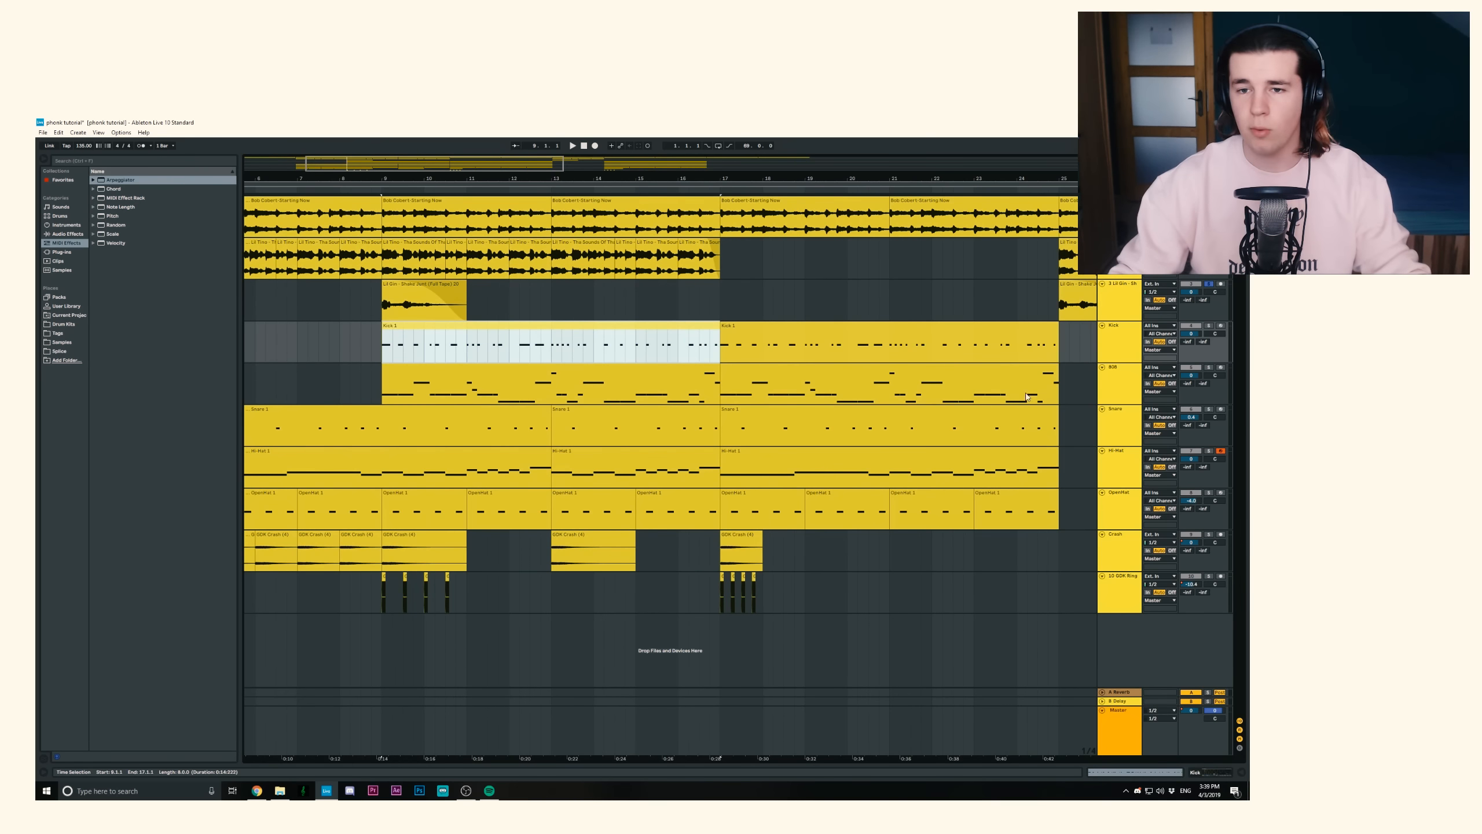
Step: Solo the Kick track and play its pattern from bar 9
{"action": "left_click", "coordinate": [721, 300]}
{"action": "left_click", "coordinate": [383, 346]}
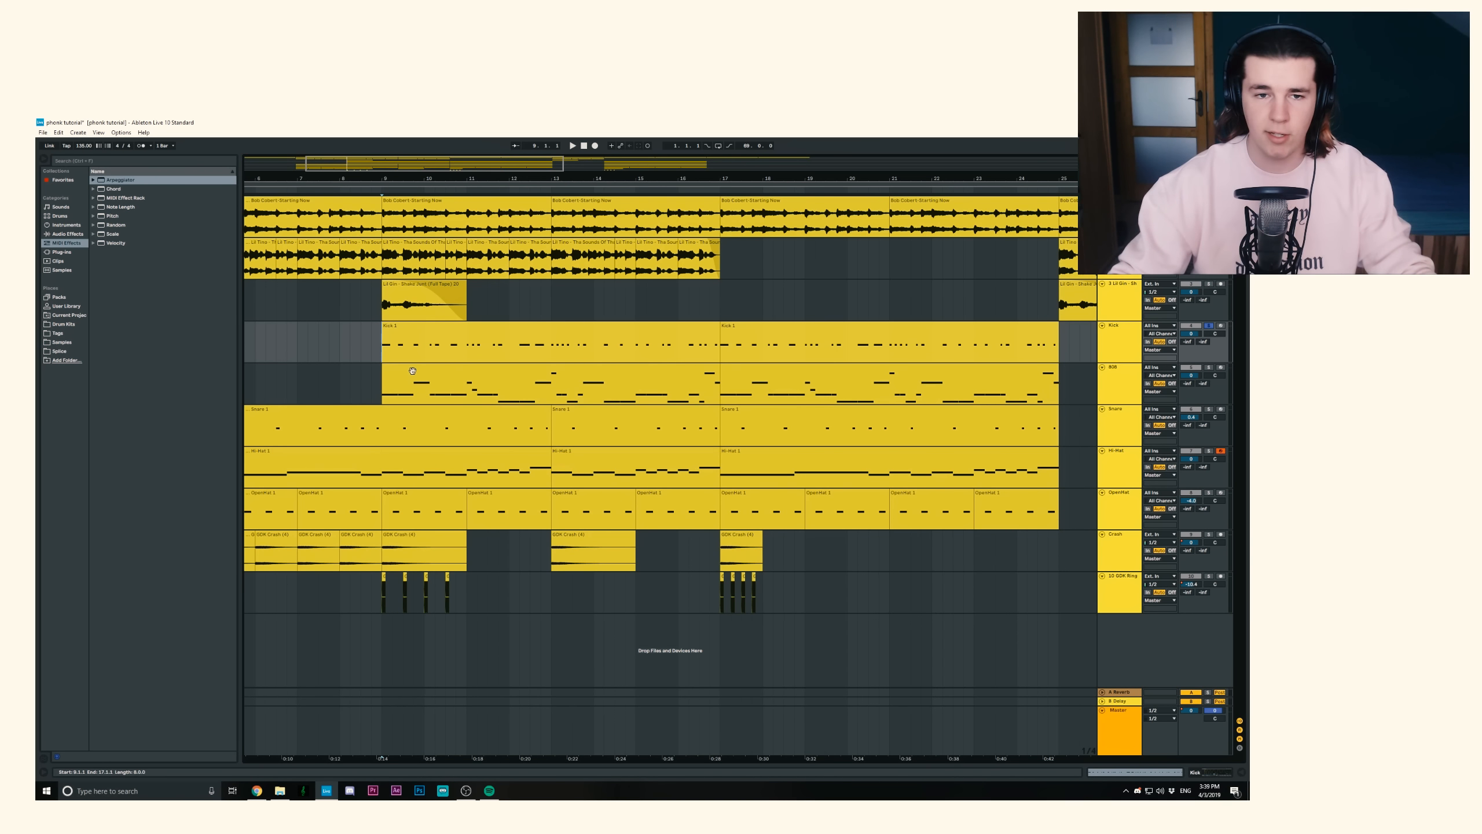
{"action": "key", "text": "space"}
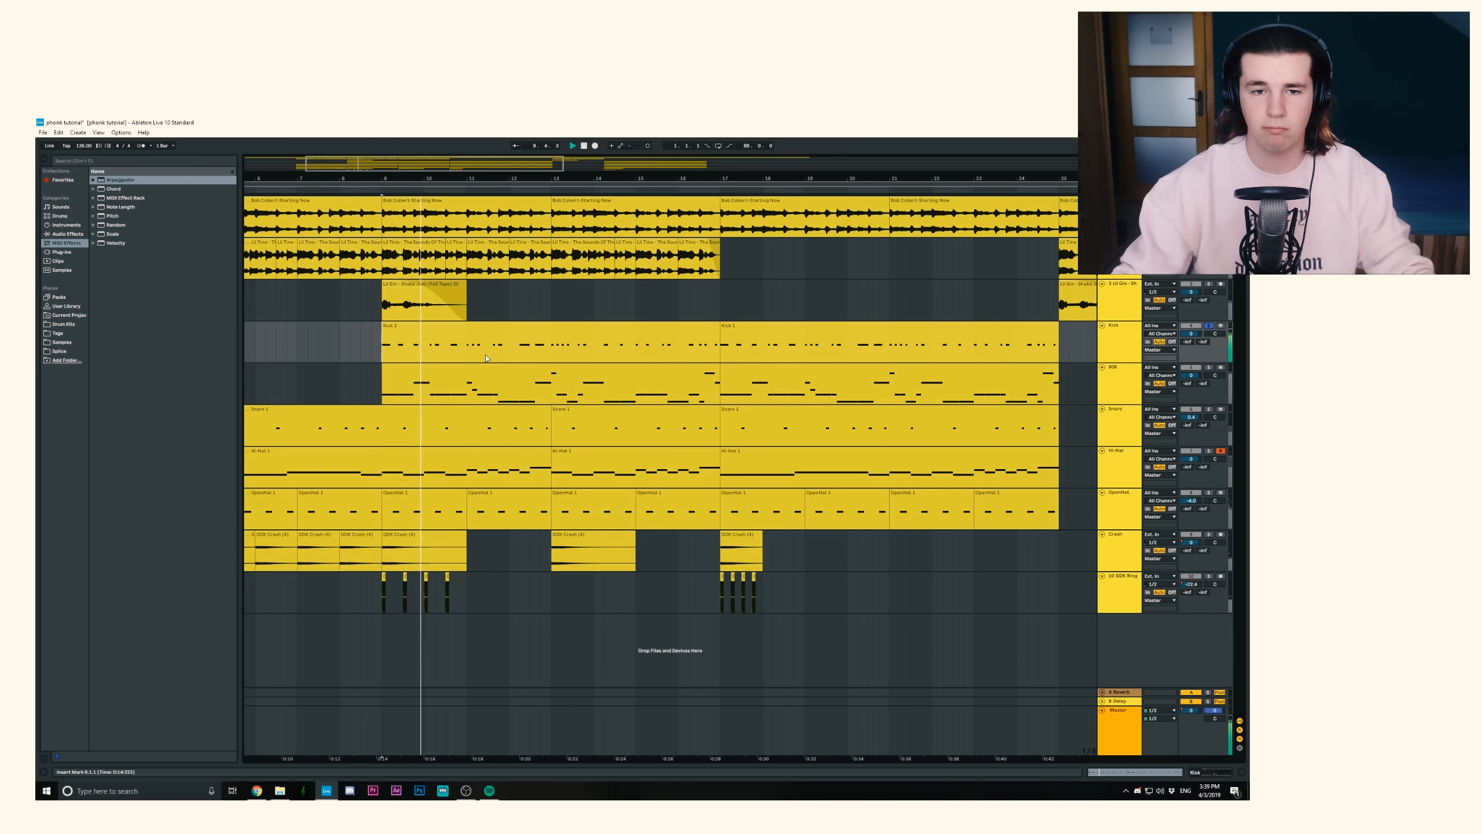
{"action": "key", "text": "space"}
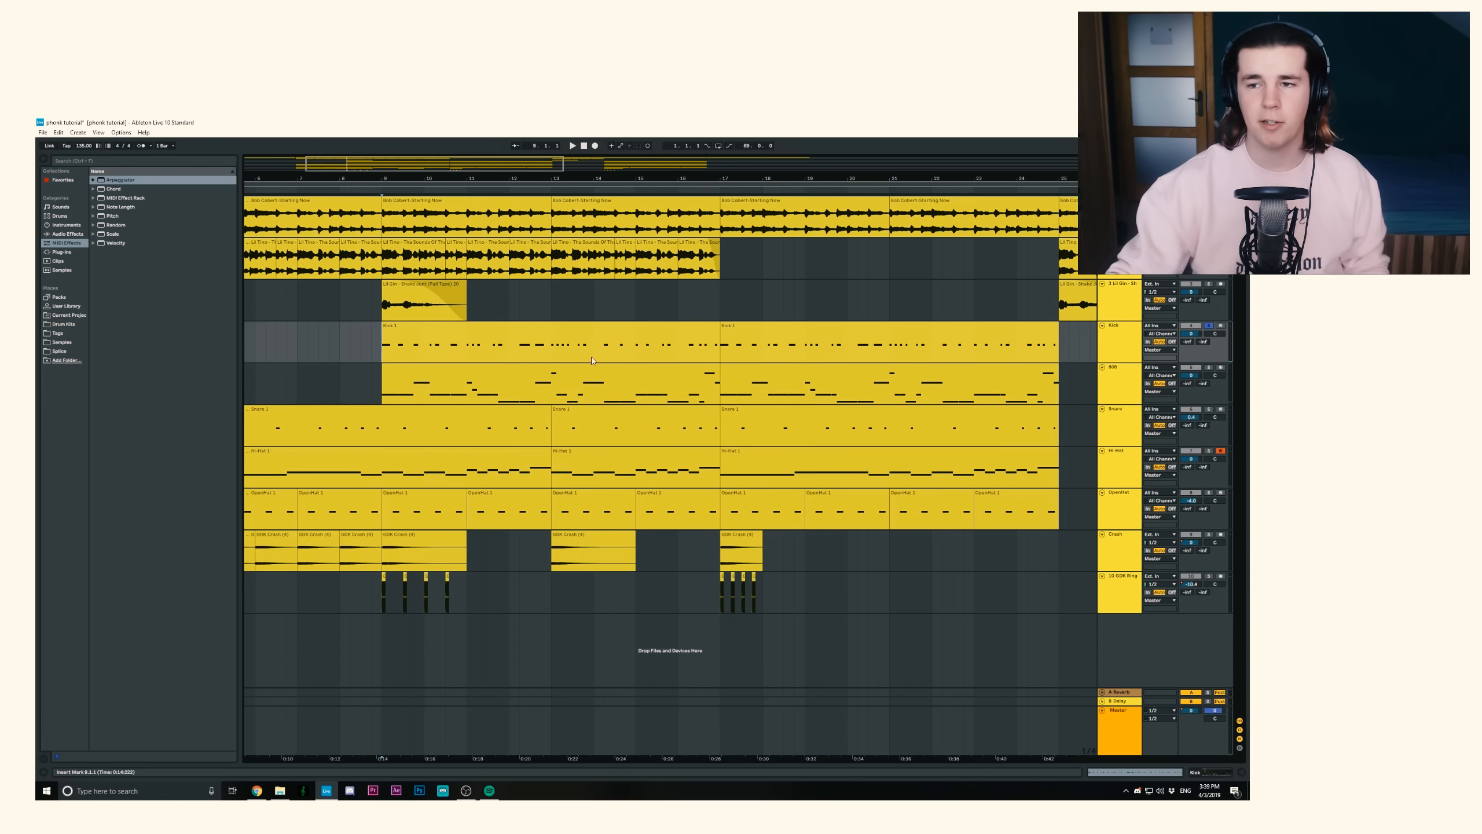
Step: Show the Kick track's device chain and arm the track
{"action": "double_click", "coordinate": [1106, 346]}
{"action": "left_click", "coordinate": [1223, 326]}
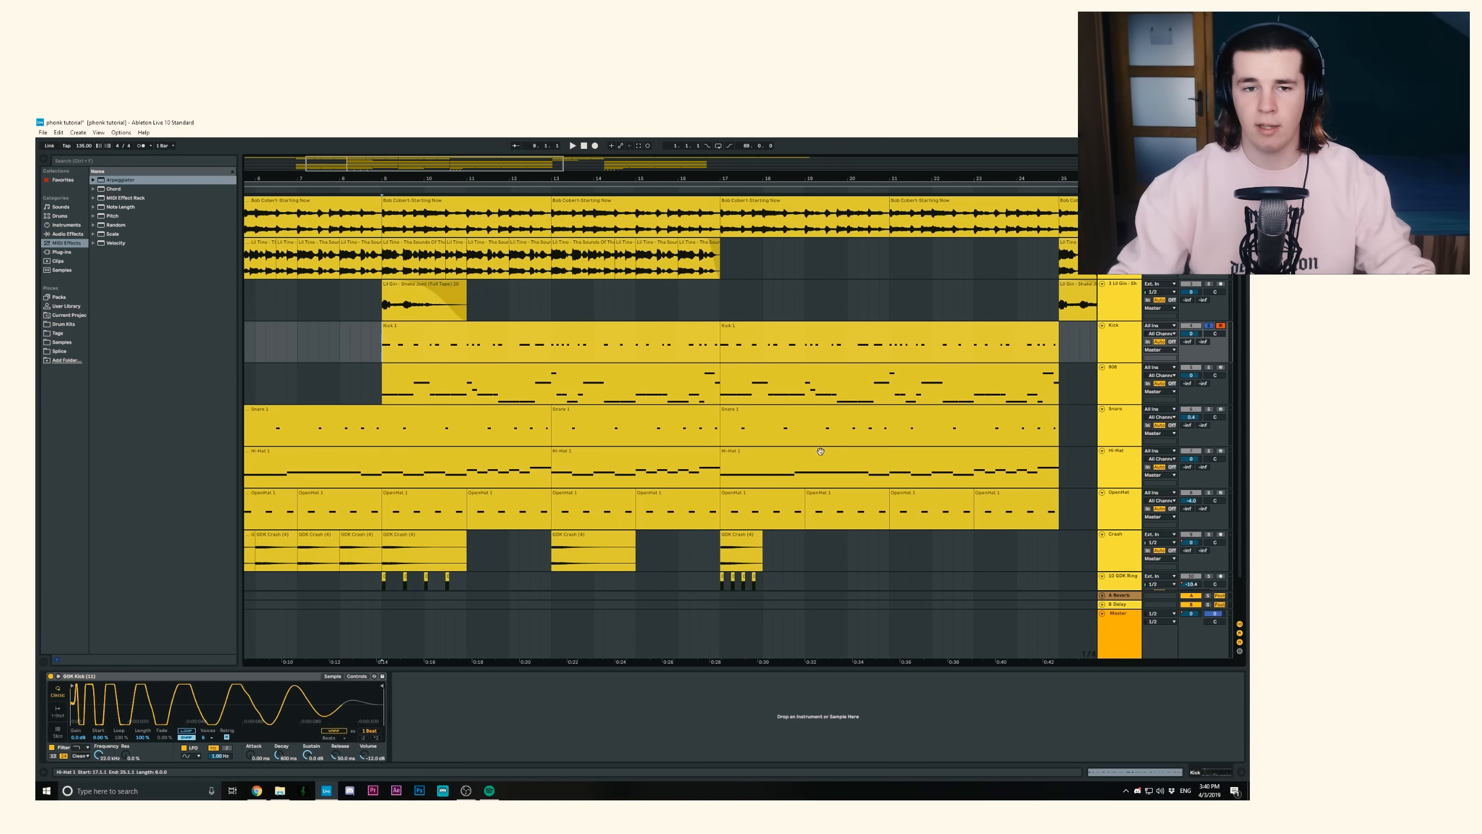
Step: Solo the 808 track, play it from bar 9, and select the first band of its EQ Eight
{"action": "left_click", "coordinate": [385, 388]}
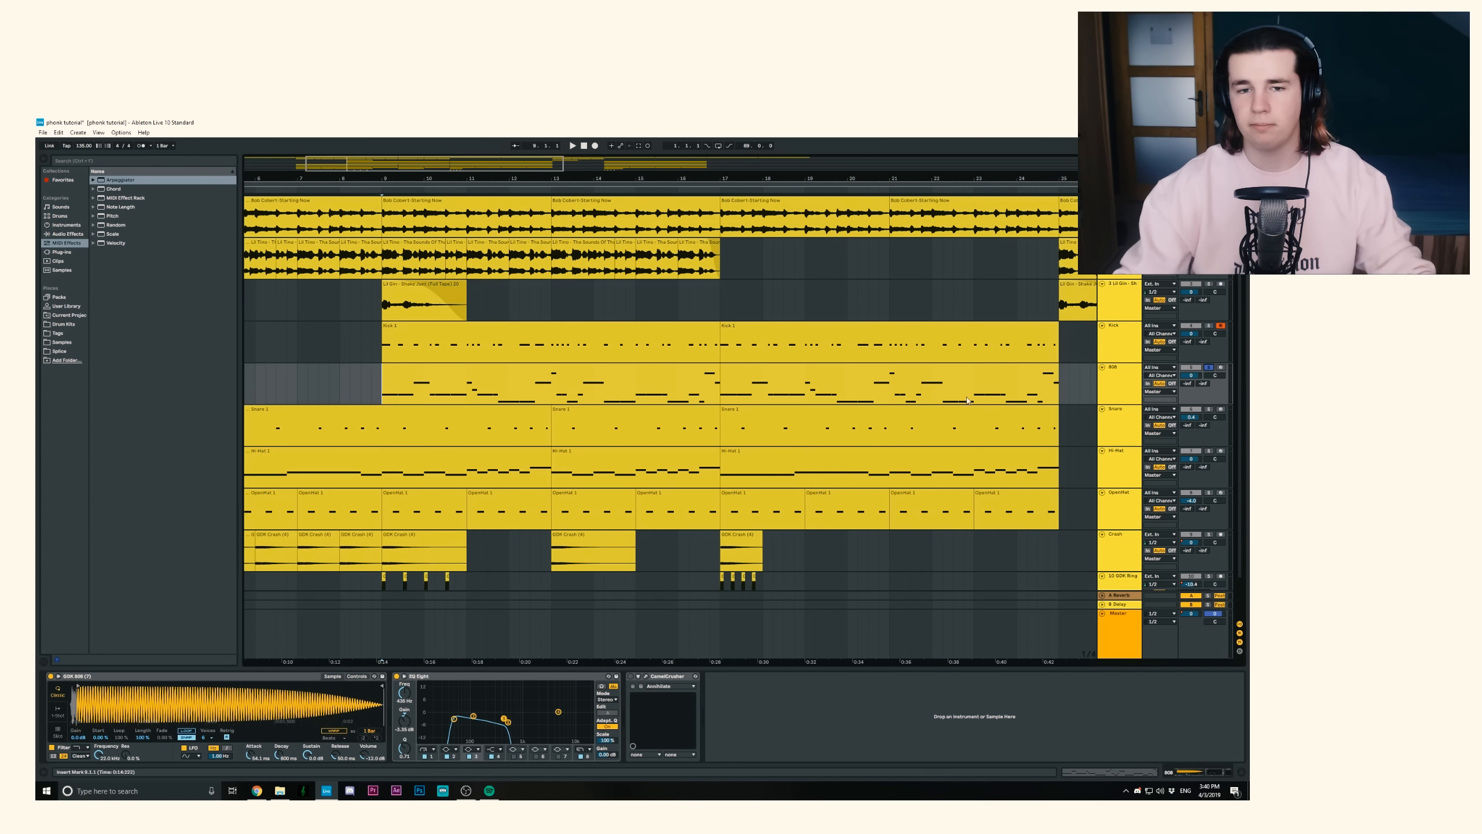
{"action": "left_click", "coordinate": [380, 388]}
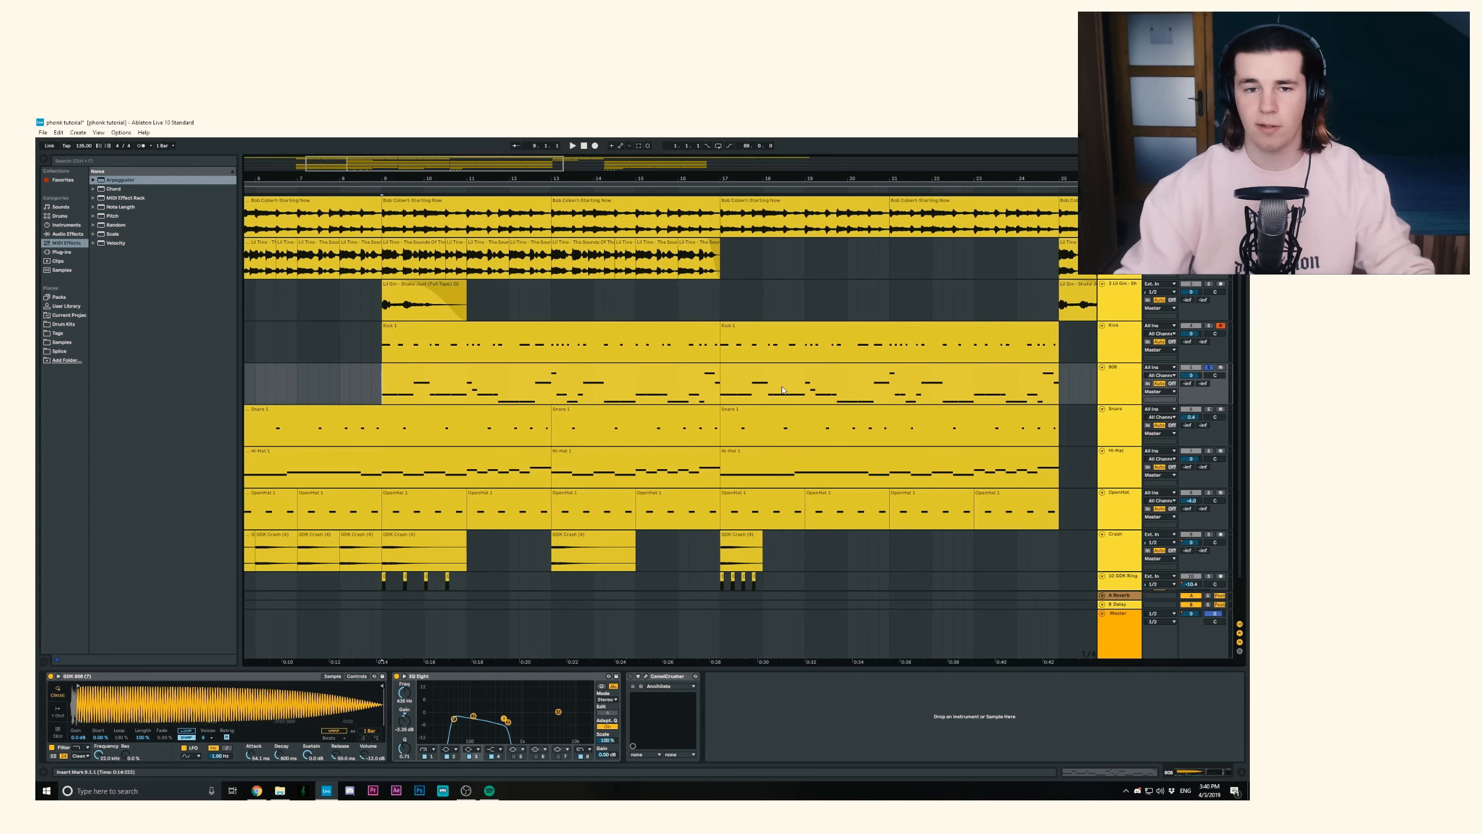
{"action": "key", "text": "space"}
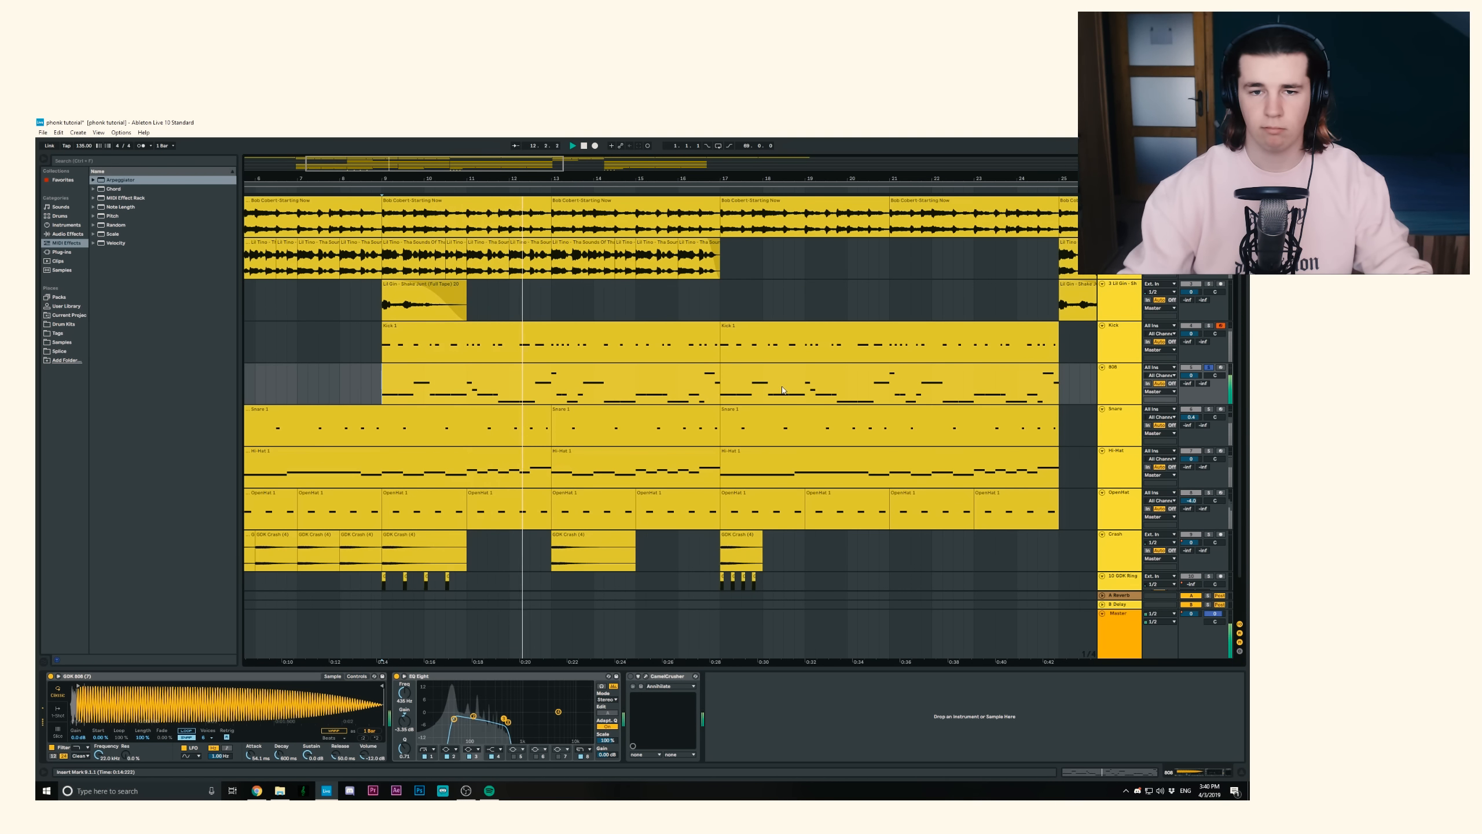
{"action": "key", "text": "space"}
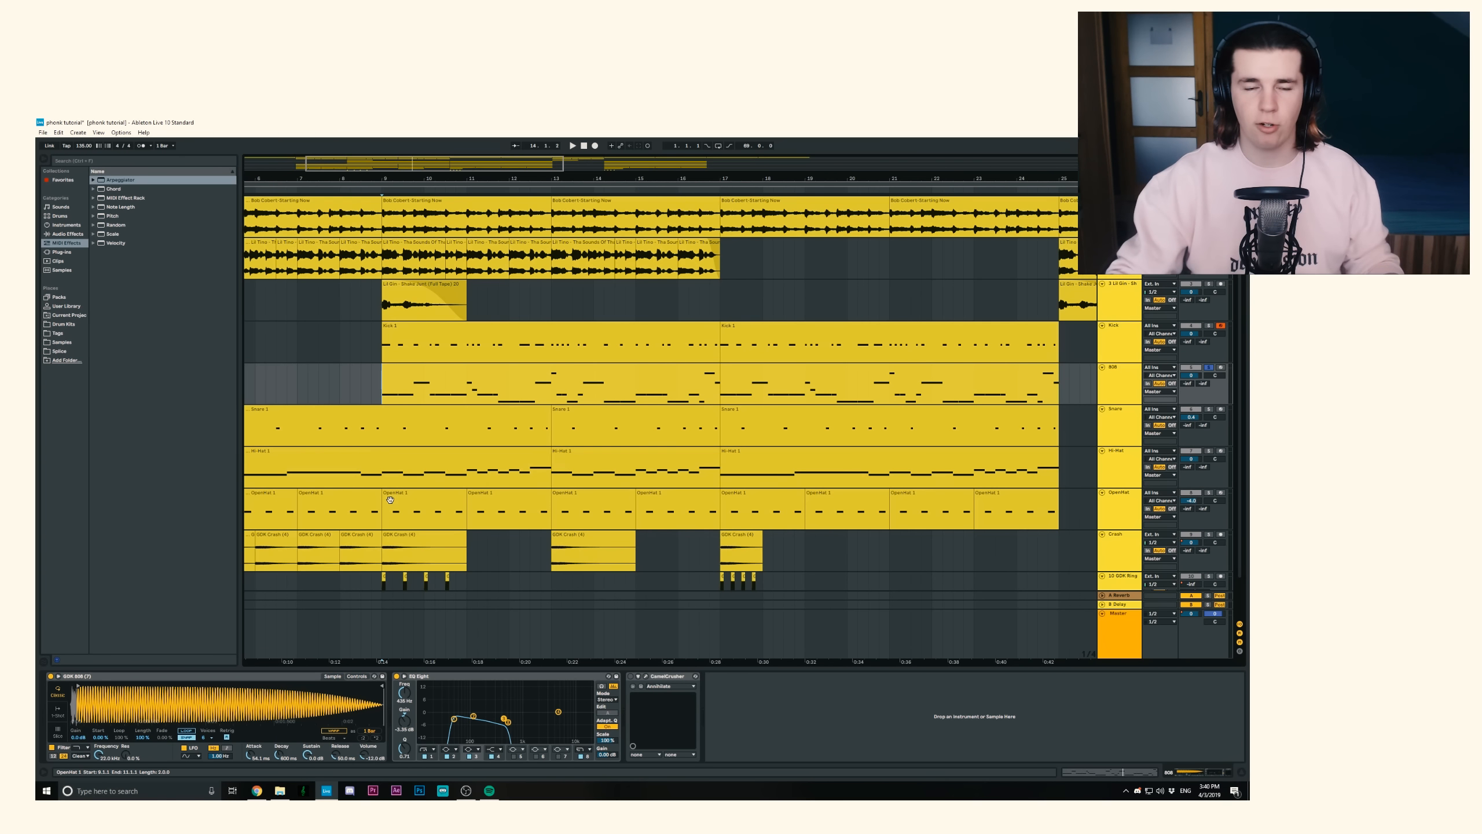
{"action": "left_click", "coordinate": [454, 720]}
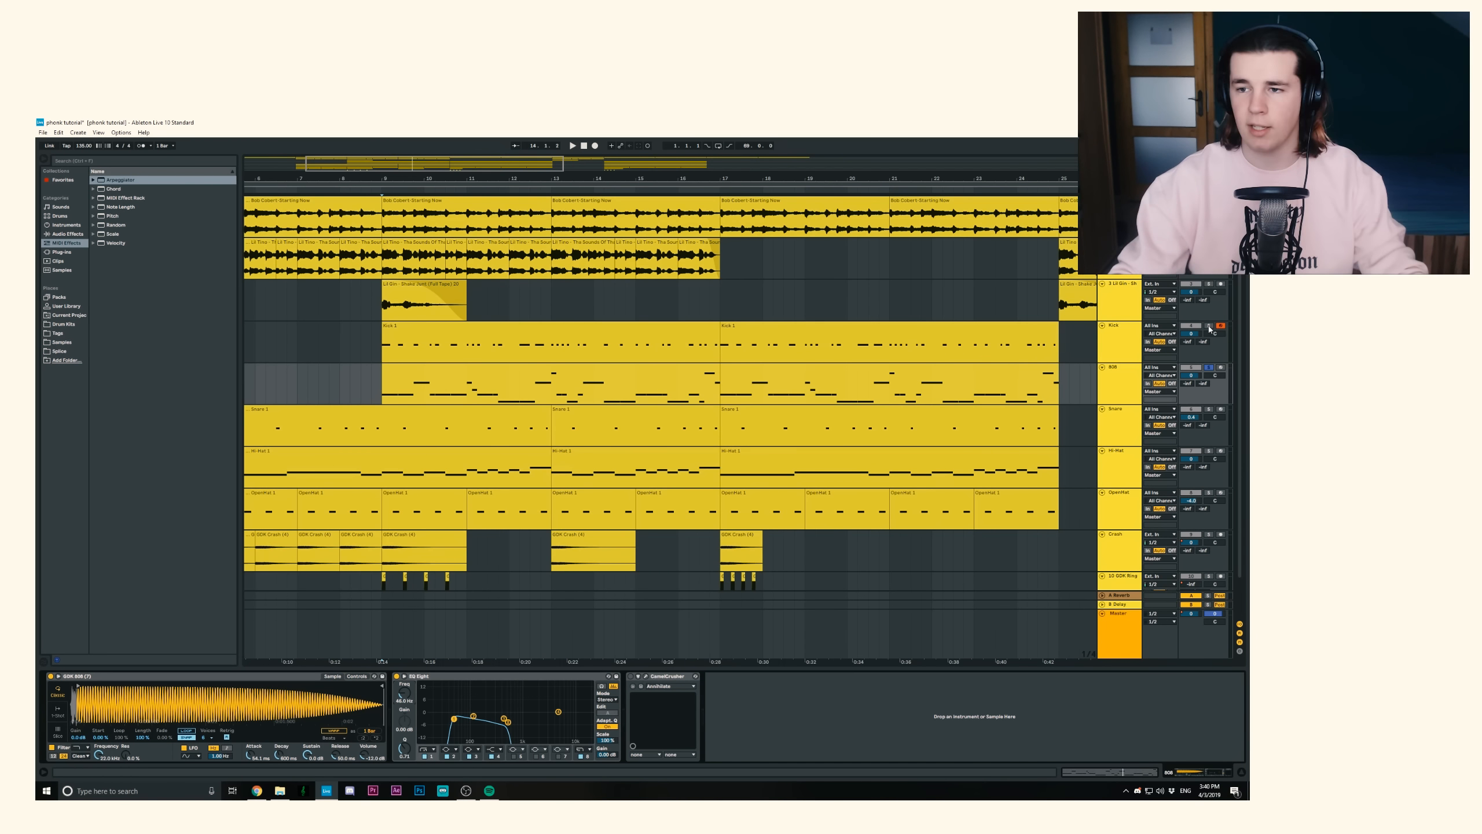
Step: Solo the Kick alongside the 808 to play both from bar 9, and view the notes of the first 808 clip
{"action": "left_click", "coordinate": [1209, 326]}
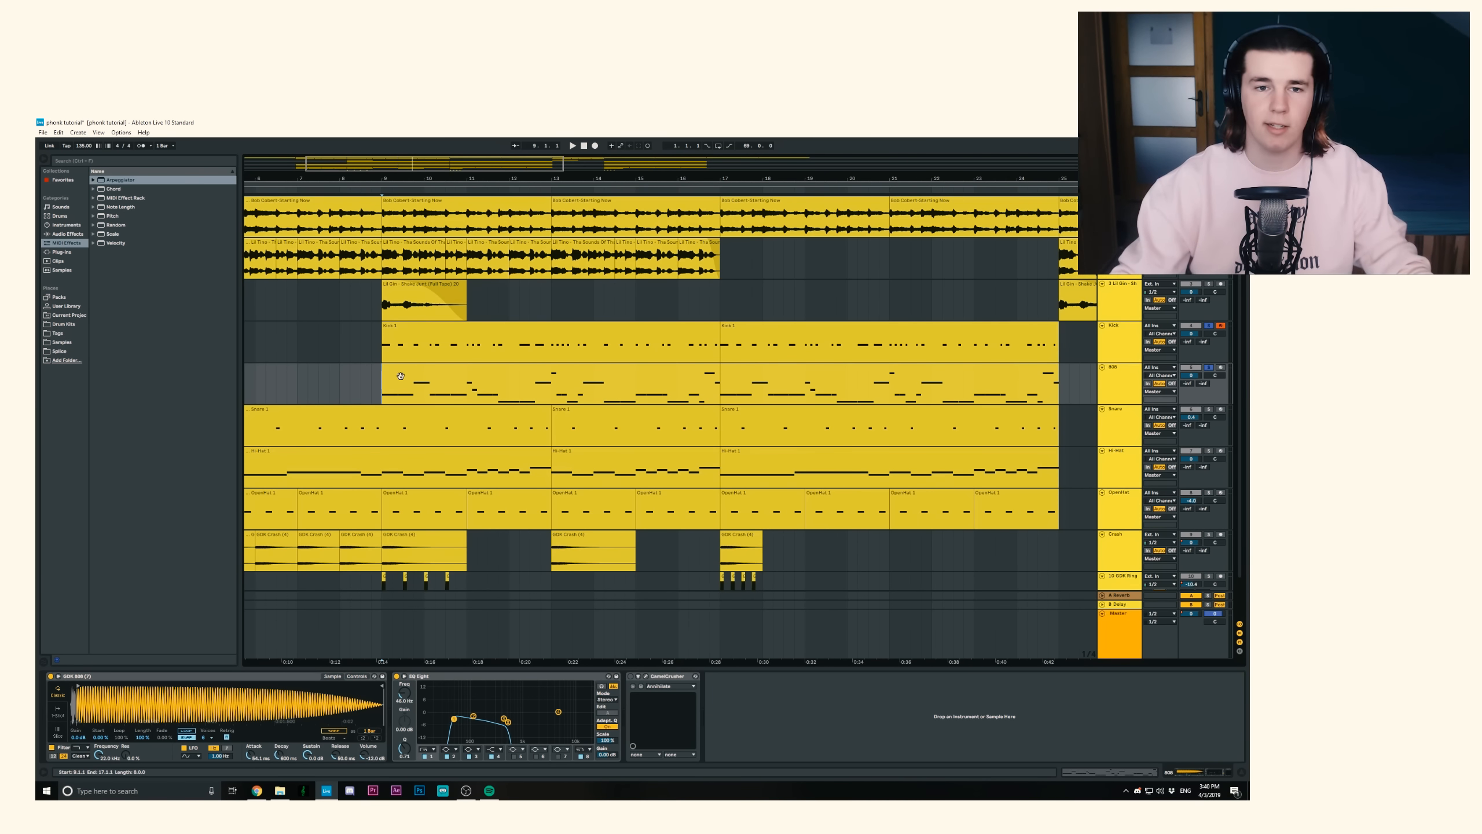
{"action": "key", "text": "space"}
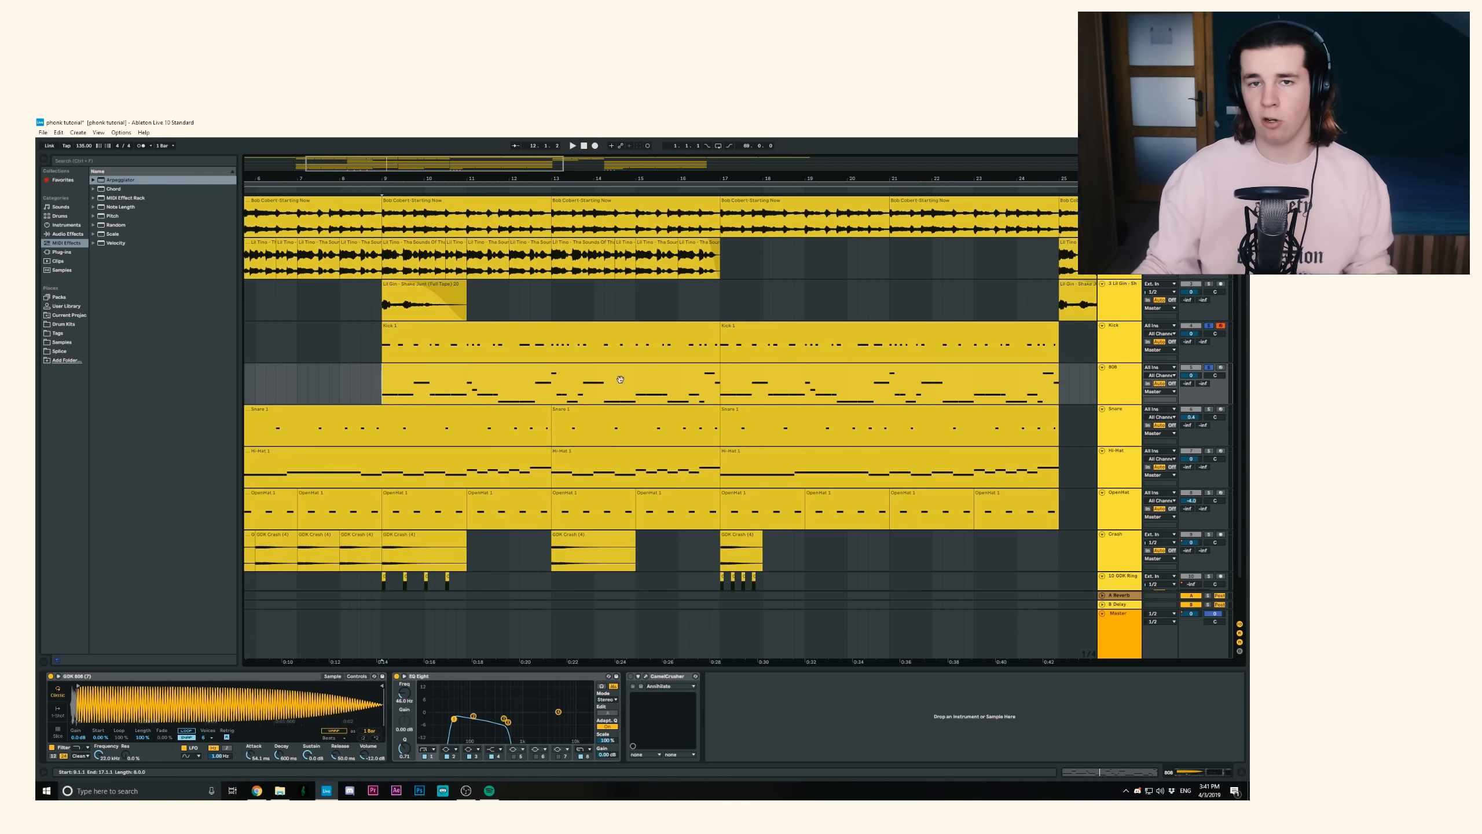
{"action": "double_click", "coordinate": [546, 376]}
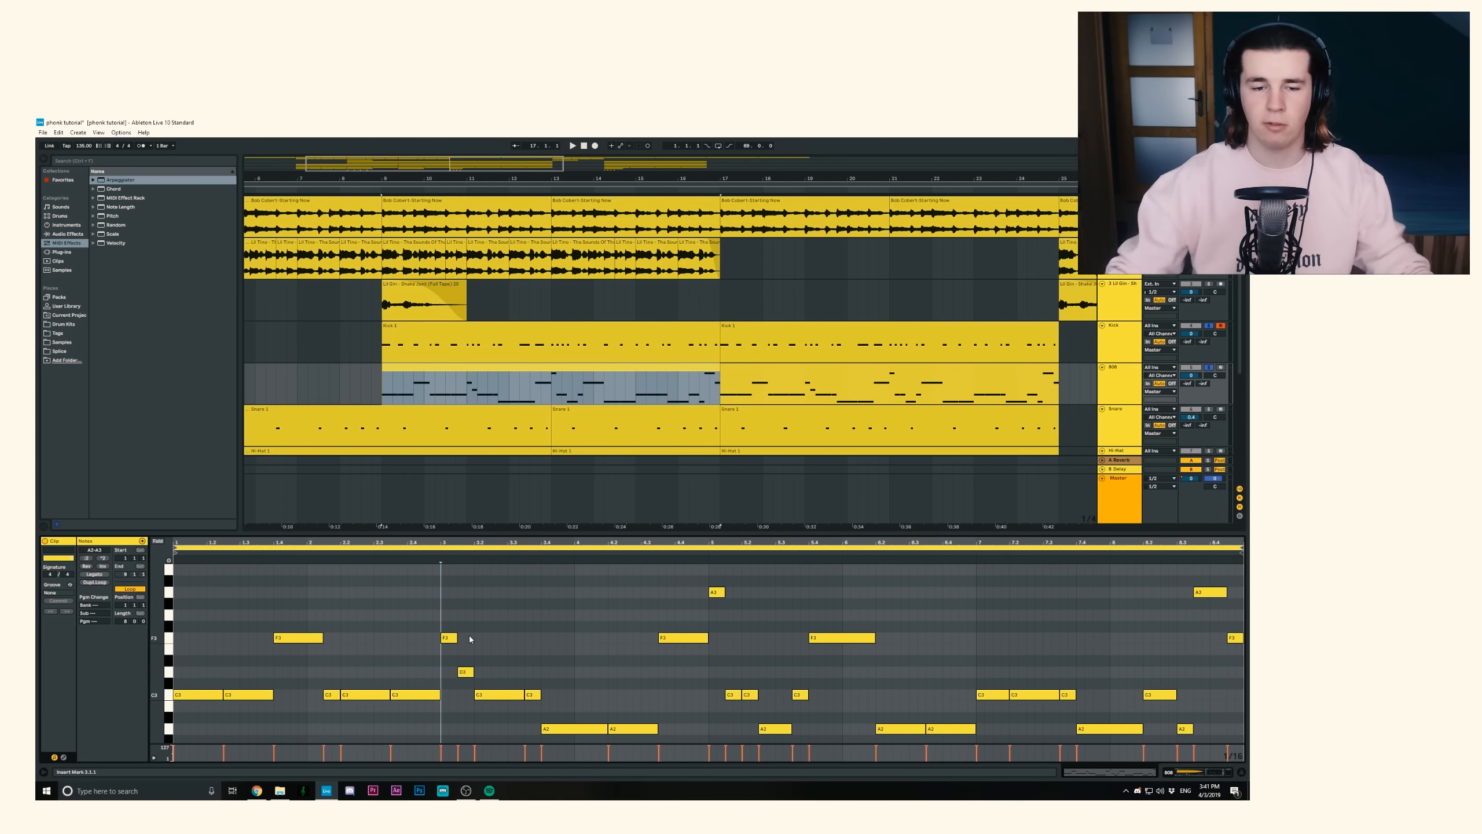
{"action": "left_click", "coordinate": [344, 376]}
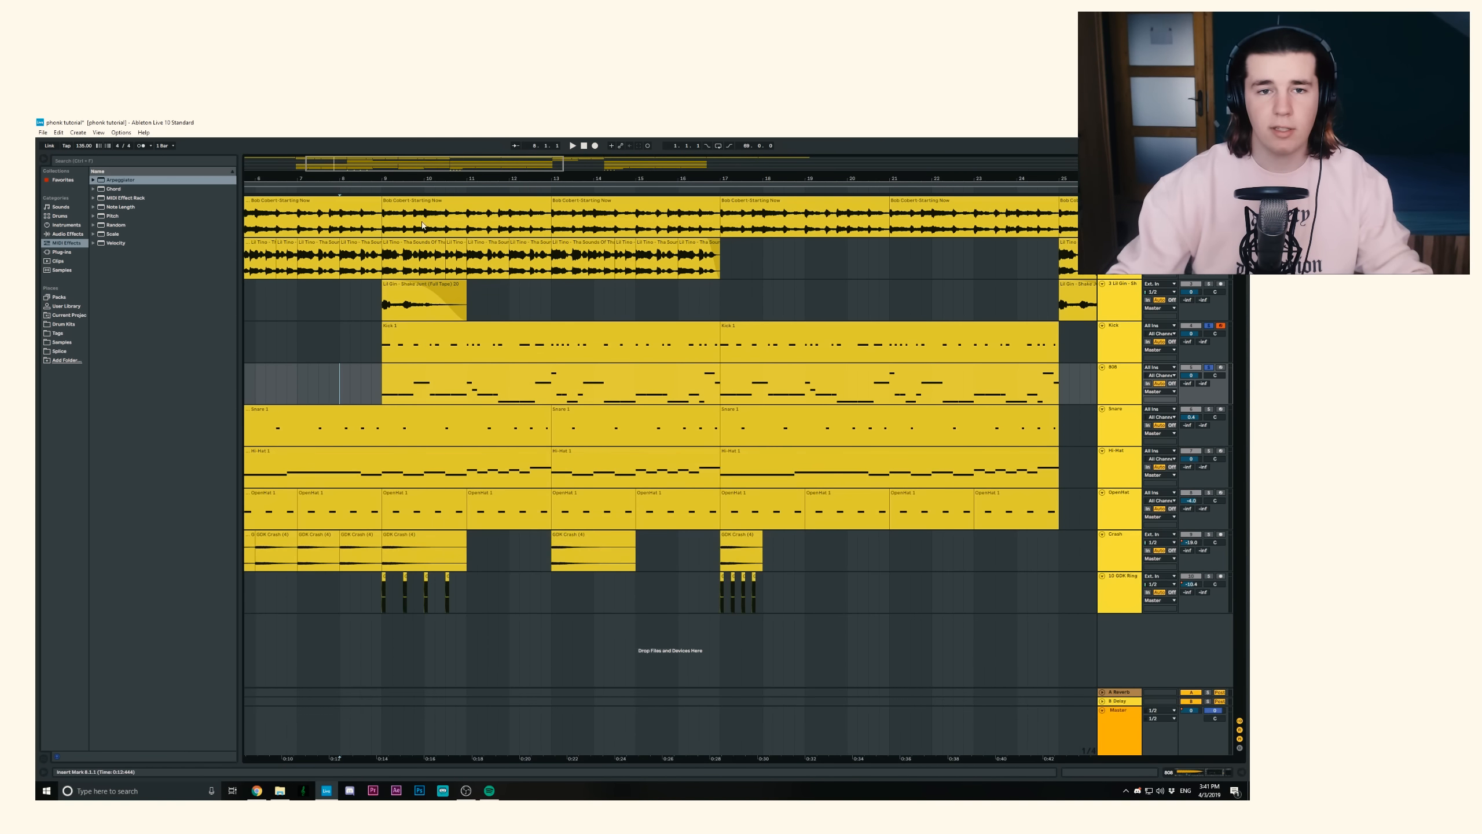
Step: Play the full arrangement from bar 1 with all solos turned off
{"action": "left_click_drag", "start_coordinate": [411, 182], "coordinate": [386, 178]}
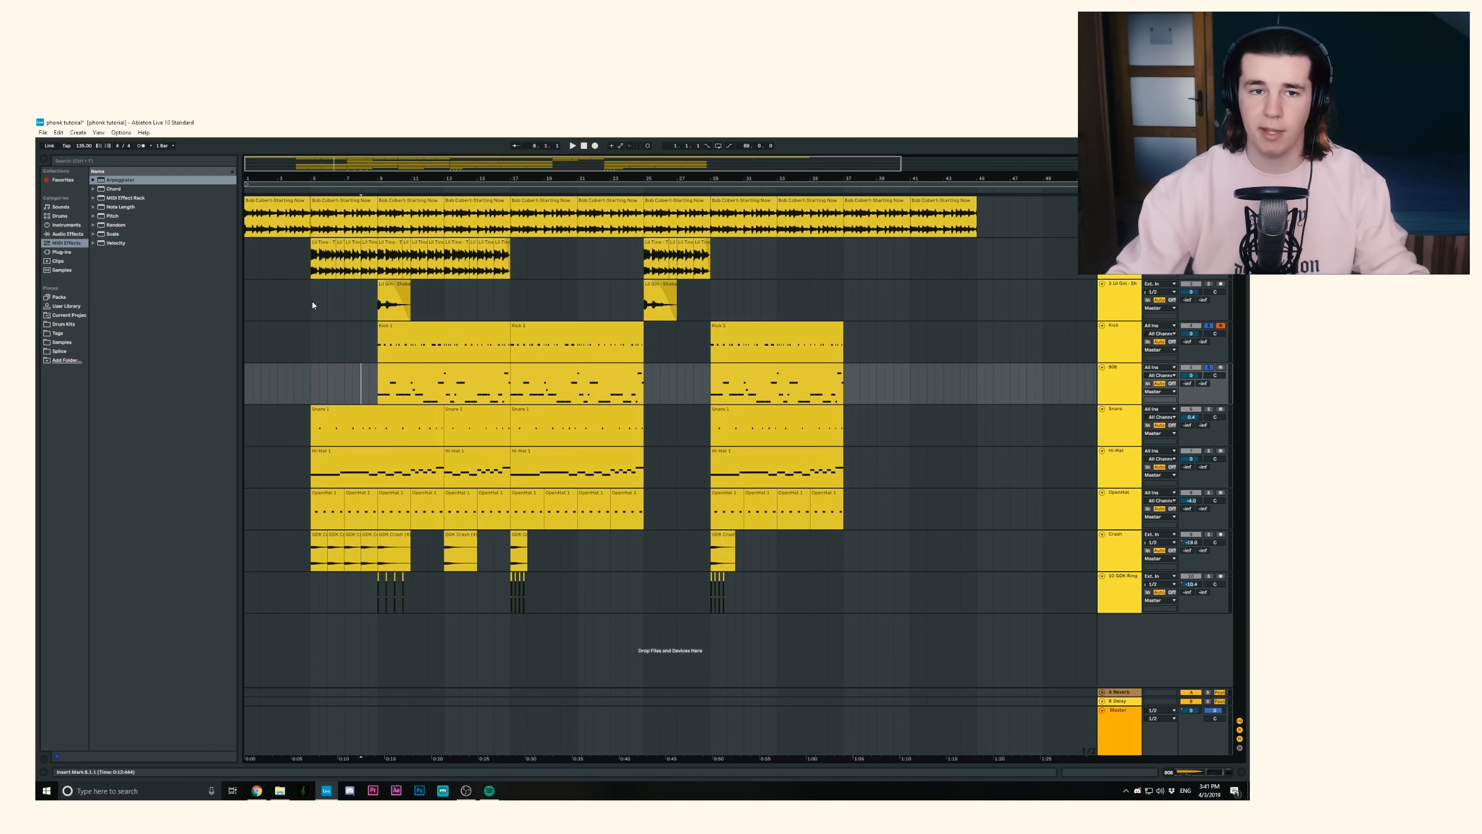
{"action": "left_click", "coordinate": [311, 302]}
{"action": "left_click", "coordinate": [572, 144]}
{"action": "key", "text": "space"}
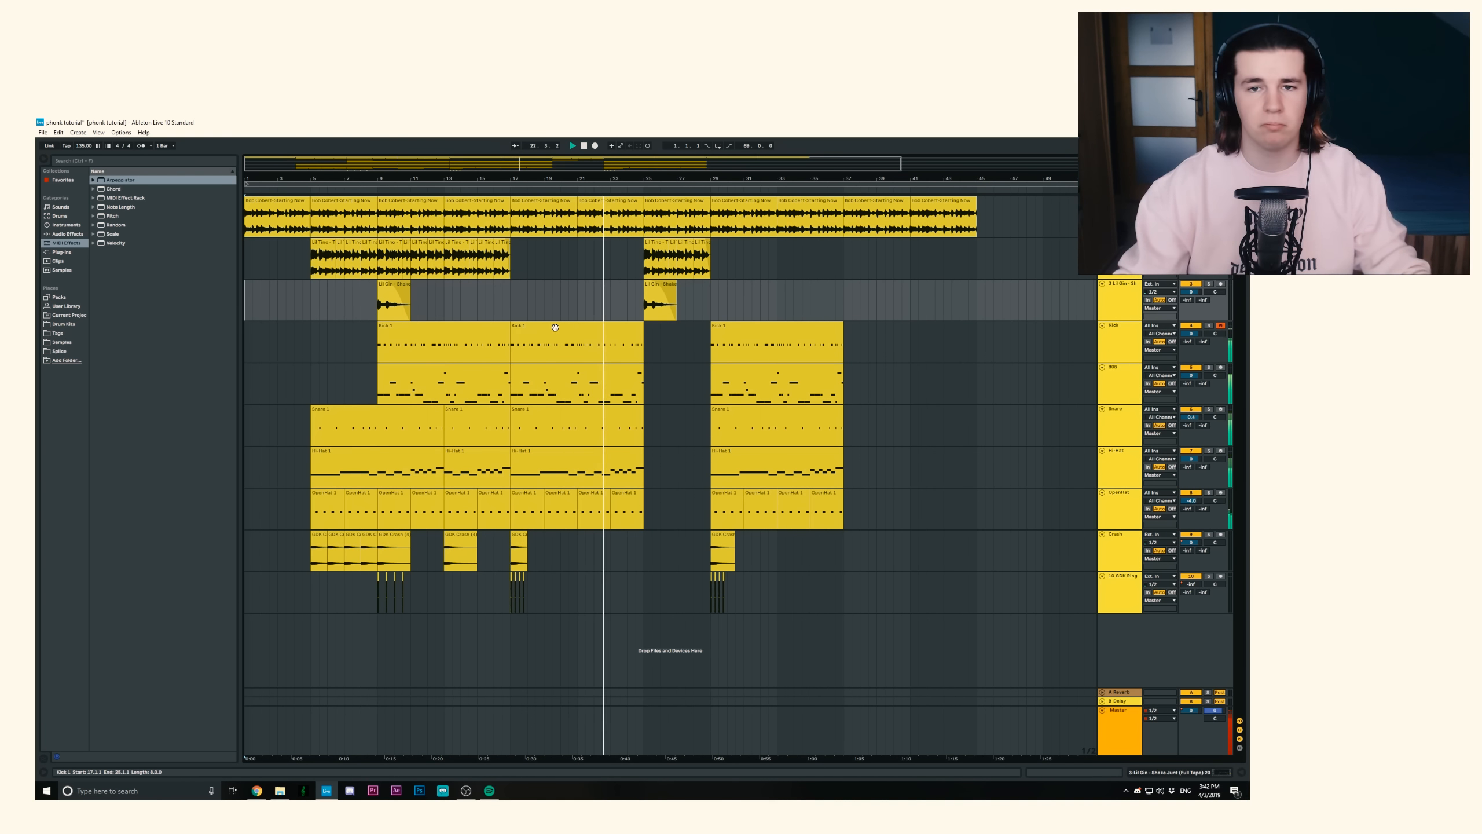
{"action": "left_click_drag", "start_coordinate": [640, 179], "coordinate": [636, 211]}
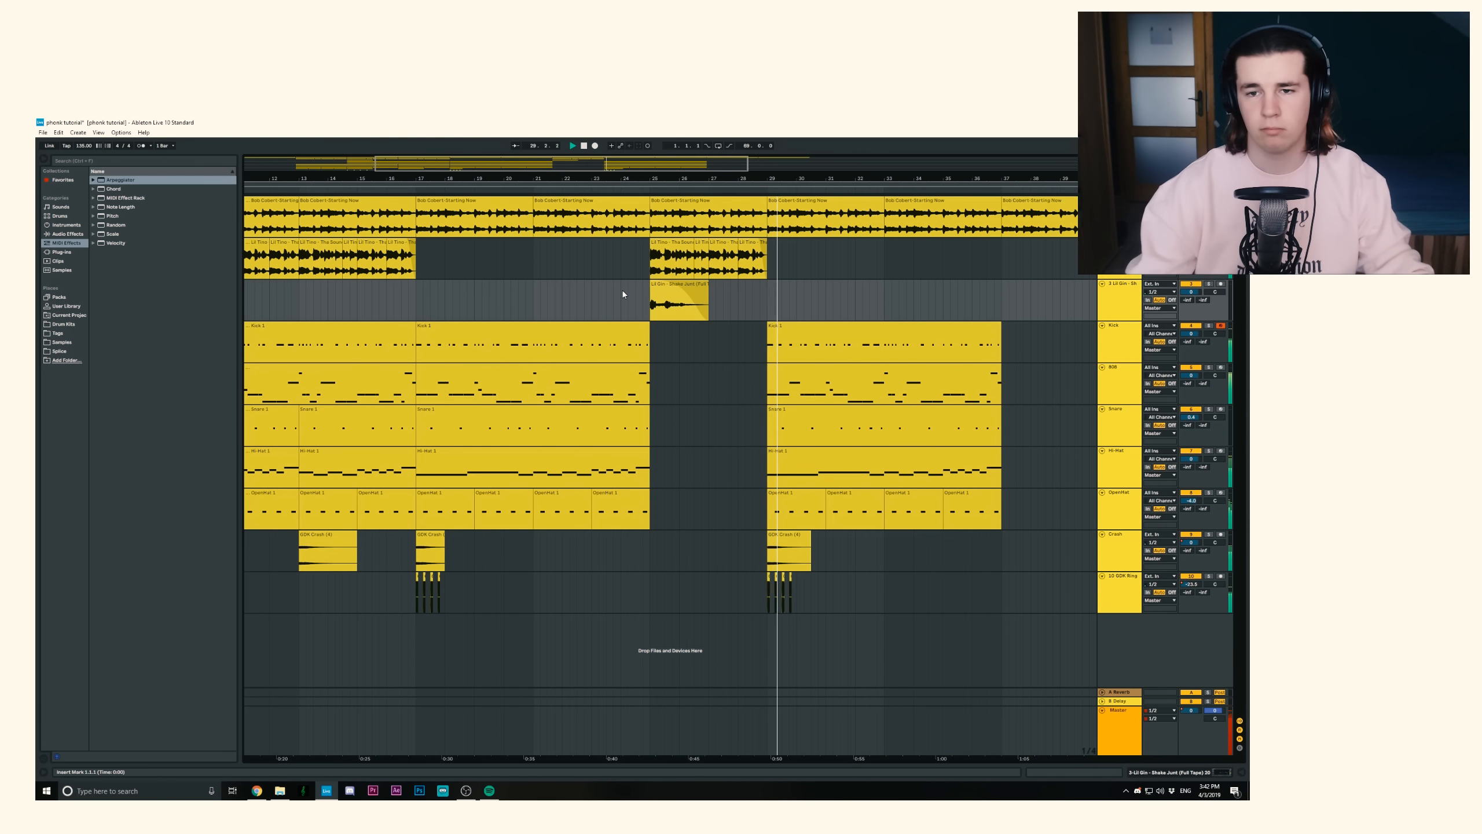
{"action": "left_click_drag", "start_coordinate": [658, 178], "coordinate": [658, 117]}
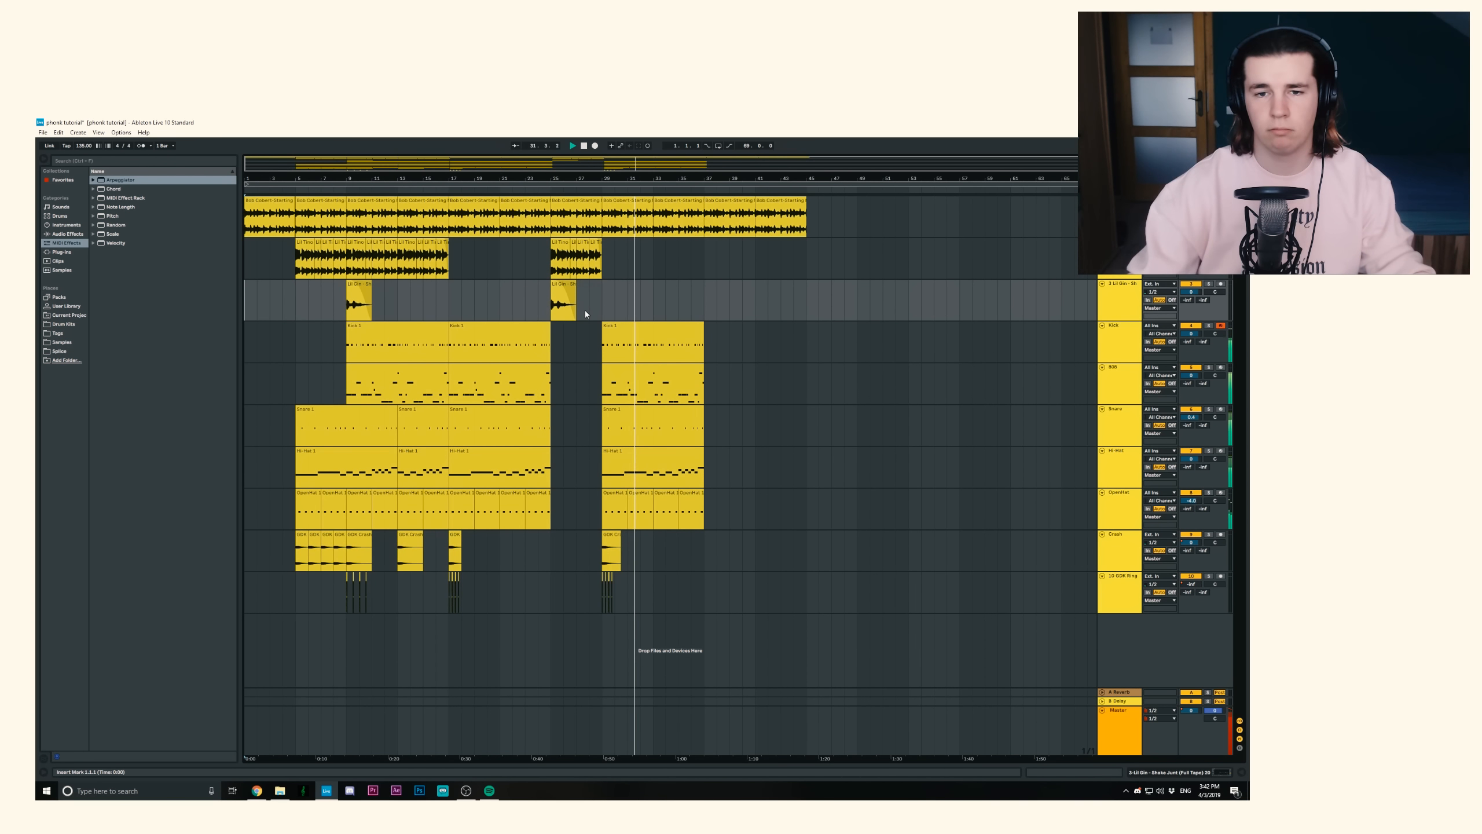